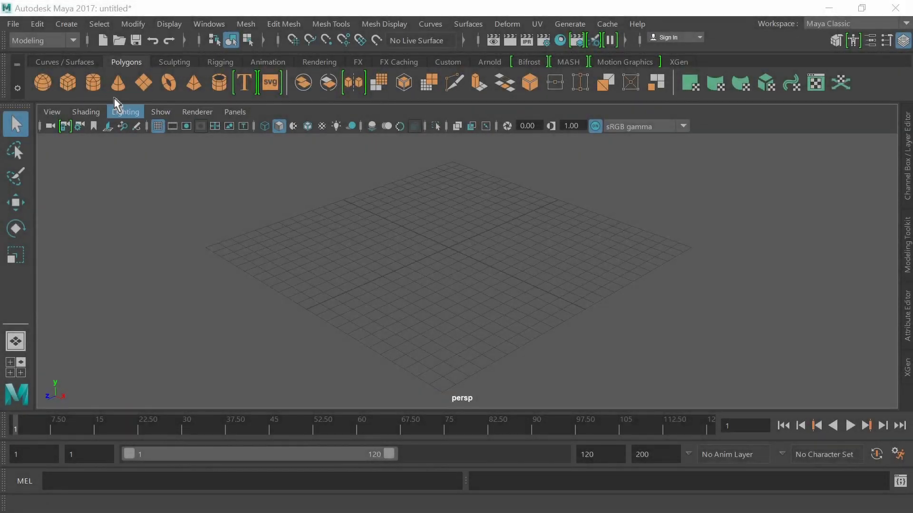
Create a polygon cylinder and flatten it into a disc by scaling it to about 0.12 along Y.
left_click(93, 82)
scroll(414, 178, "up", 5)
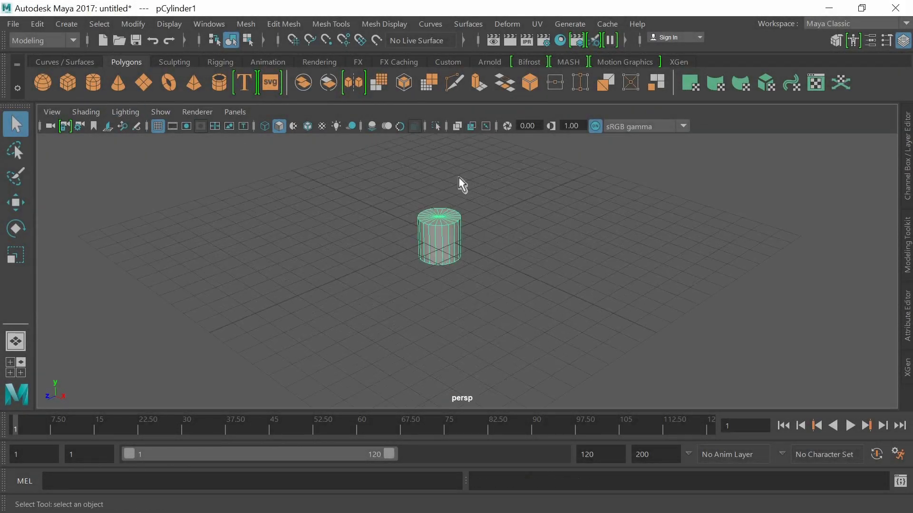
middle_click_drag(458, 177, 471, 197, "alt")
scroll(495, 236, "up", 3)
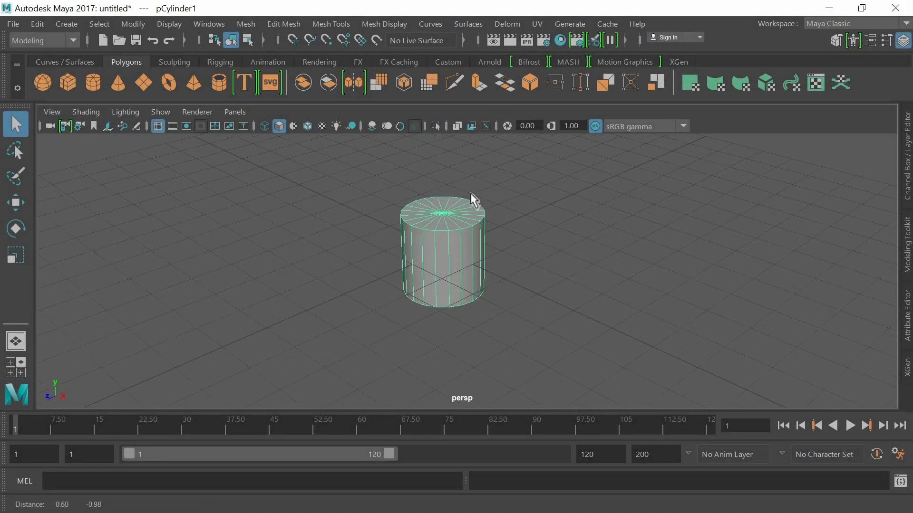
key("r")
left_click_drag(441, 184, 444, 242)
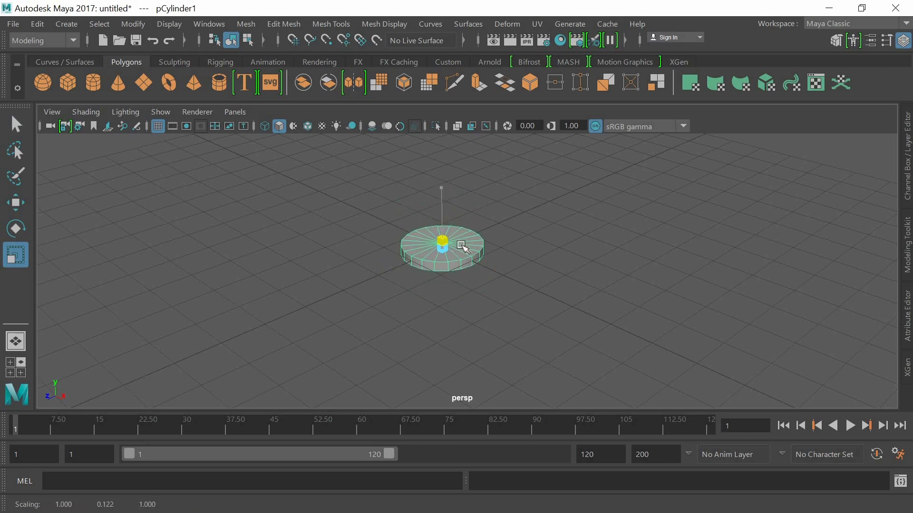
Set the cylinder's axis subdivisions to 16.
left_click(906, 138)
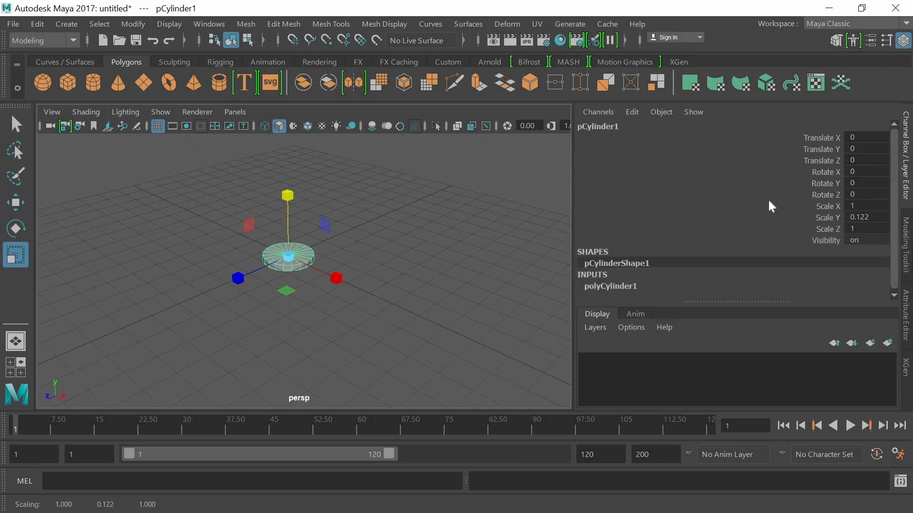
left_click(645, 286)
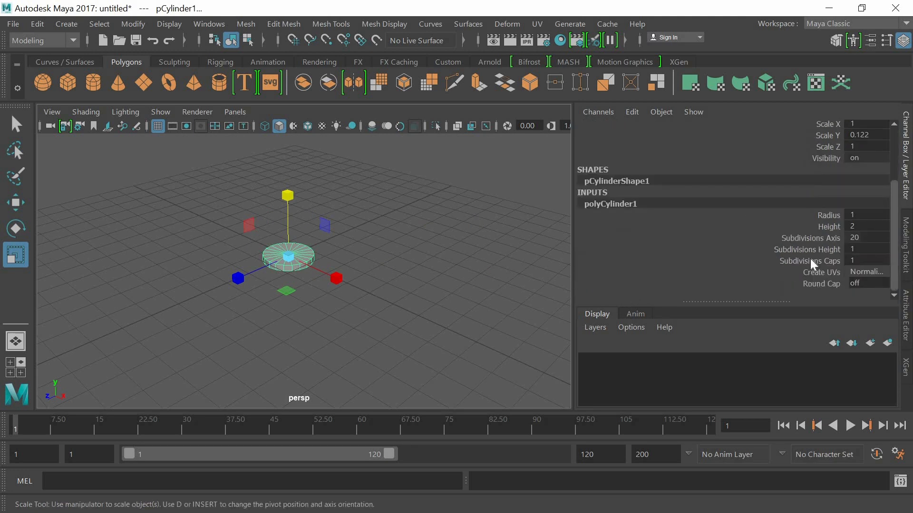
left_click(859, 235)
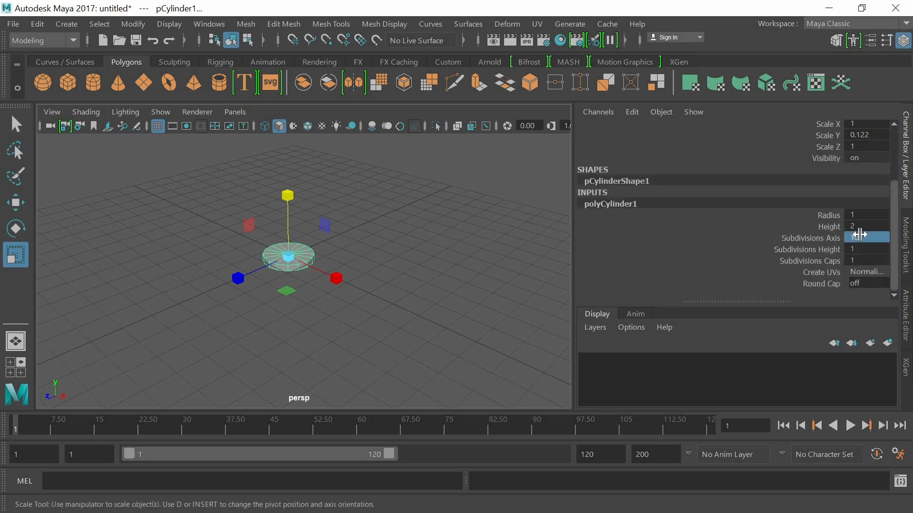
left_click(310, 253)
left_click(910, 152)
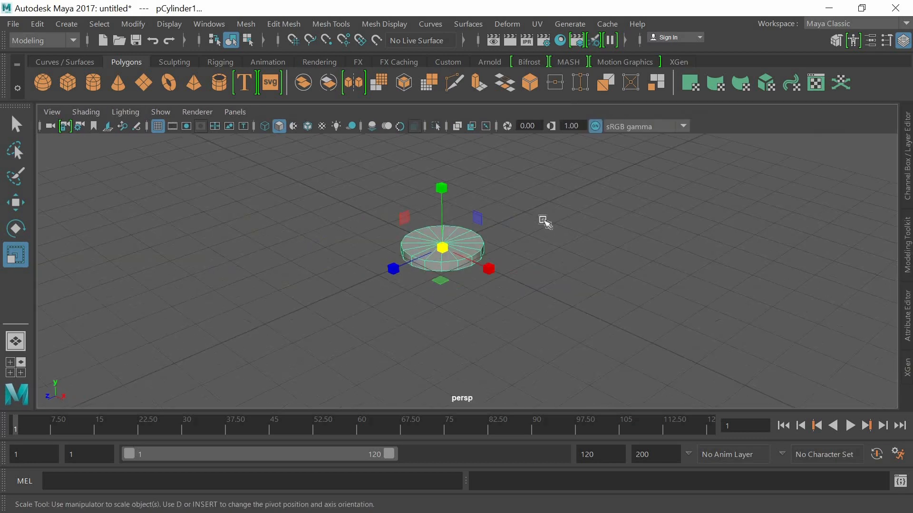
Scale the disc thinner and wider overall, and adjust its height so that it sits at the grid.
scroll(542, 221, "up", 3)
key("w")
left_click_drag(433, 177, 432, 210)
key("r")
left_click_drag(431, 161, 432, 167)
left_click_drag(433, 225, 443, 228)
key("w")
mouse_move(430, 172)
left_mouse_down()
mouse_move(433, 186)
mouse_move(426, 174)
left_mouse_up()
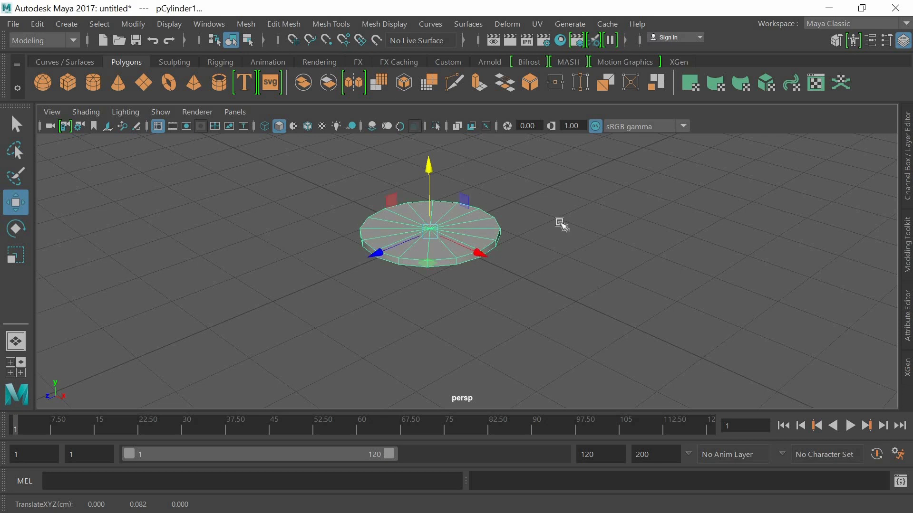
Check the disc's shape in smooth preview and return it to the unsmoothed display.
left_click(559, 223)
left_click_drag(532, 238, 471, 257, "alt")
left_click(460, 206)
scroll(460, 206, "up", 1)
middle_click_drag(454, 208, 469, 271, "alt")
scroll(470, 245, "up", 1)
left_click_drag(472, 242, 472, 238, "alt")
key("1")
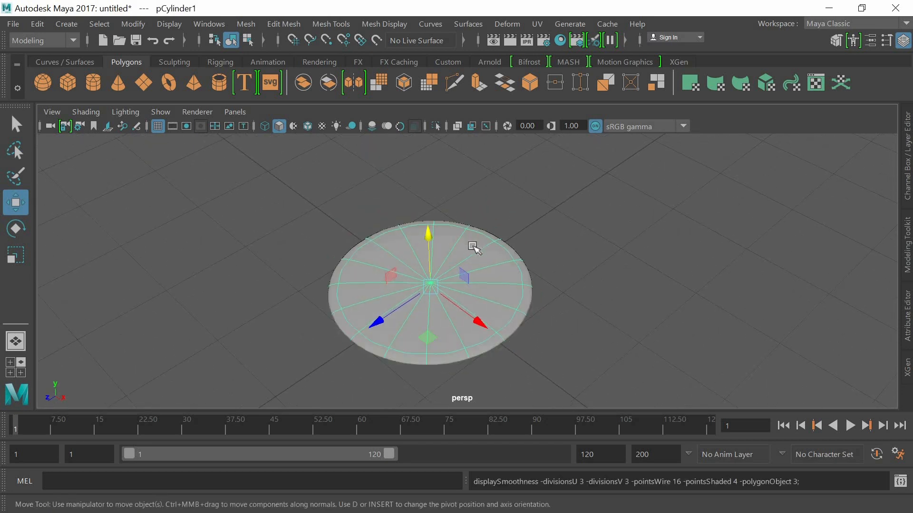
Select all 16 wedge-shaped faces on the disc's top cap in face mode.
right_click_drag(452, 312, 460, 137)
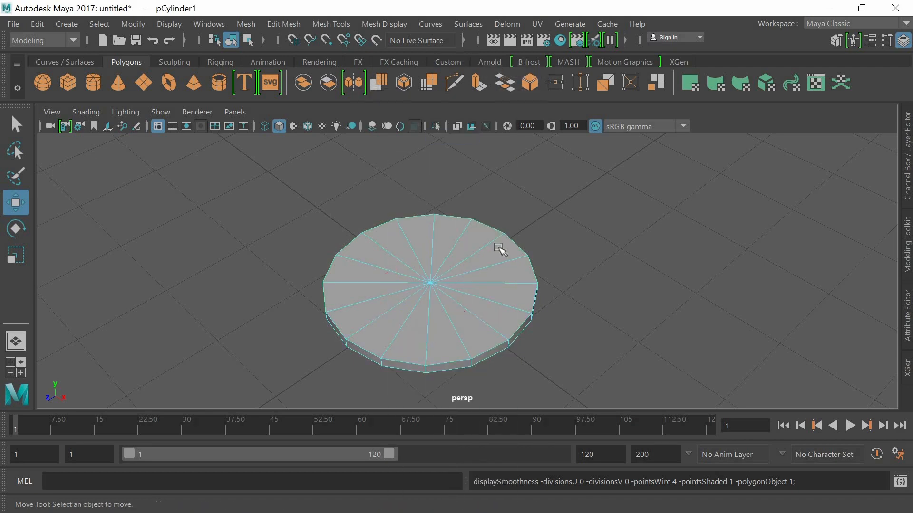
scroll(497, 241, "up", 2)
left_click_drag(504, 248, 502, 233, "alt")
left_click(507, 255)
double_click(526, 272)
left_click(616, 231)
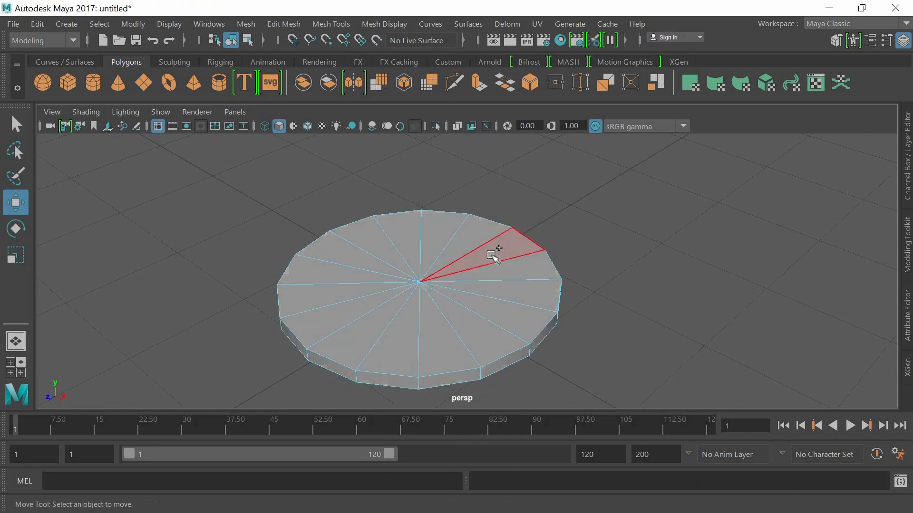
key("q")
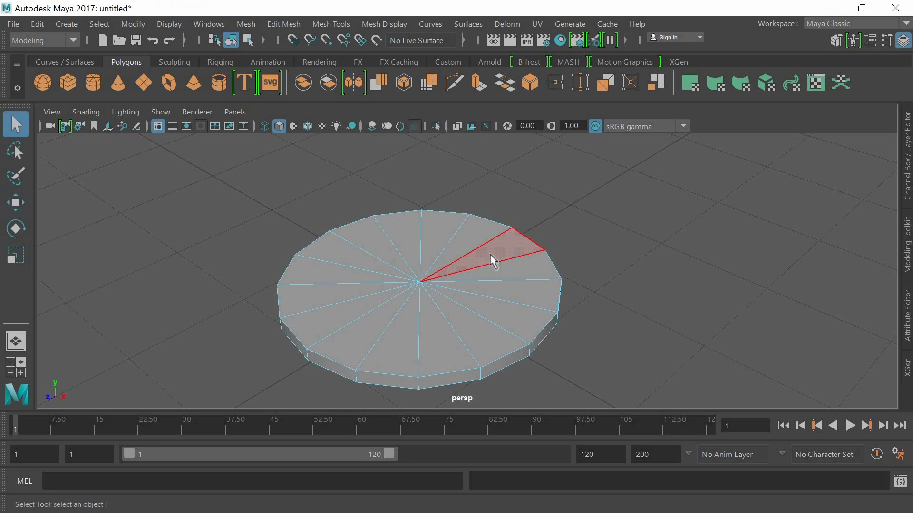
double_click(509, 274)
left_click(501, 254)
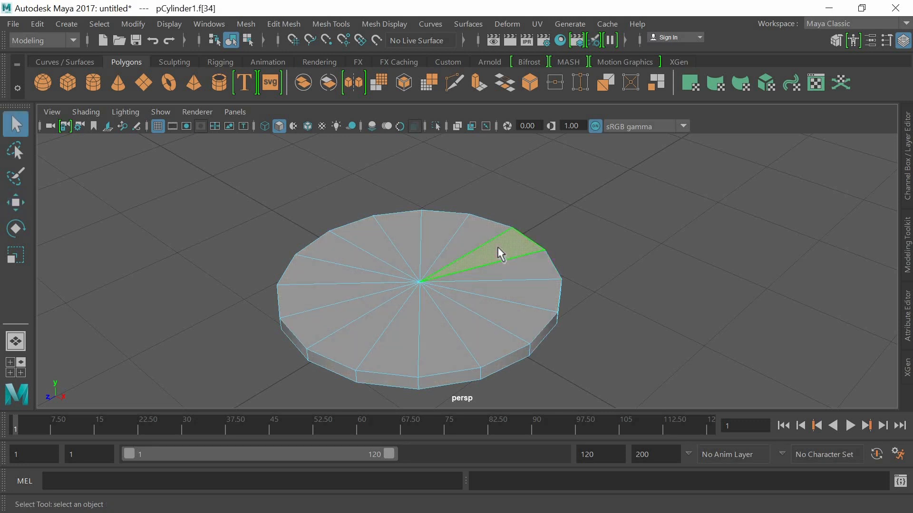
left_click(509, 268, "shift")
left_click(508, 315, "shift")
left_click(480, 336, "shift")
left_click(444, 346, "shift")
left_click(403, 347, "shift")
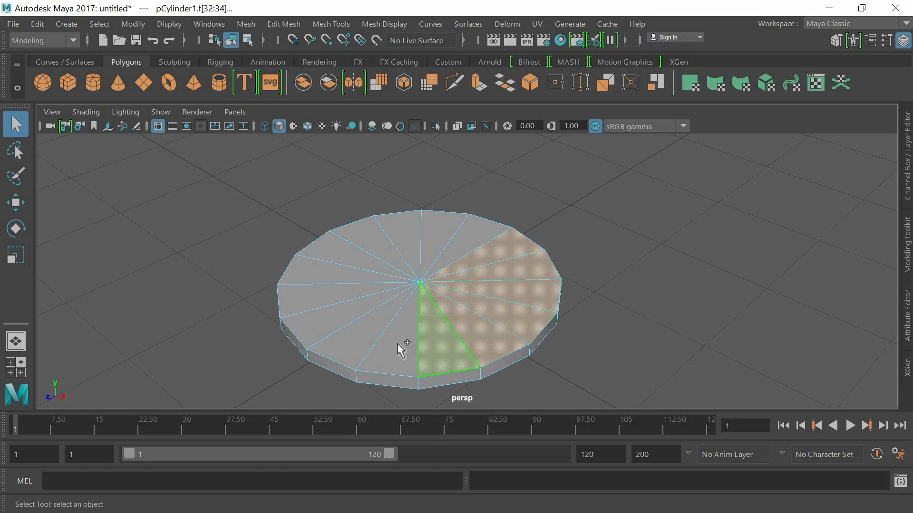
left_click(360, 340, "shift")
left_click(316, 322, "shift")
left_click(309, 301, "shift")
left_click(313, 268, "shift")
left_click(336, 257, "shift")
left_click(380, 240, "shift")
left_click(411, 237, "shift")
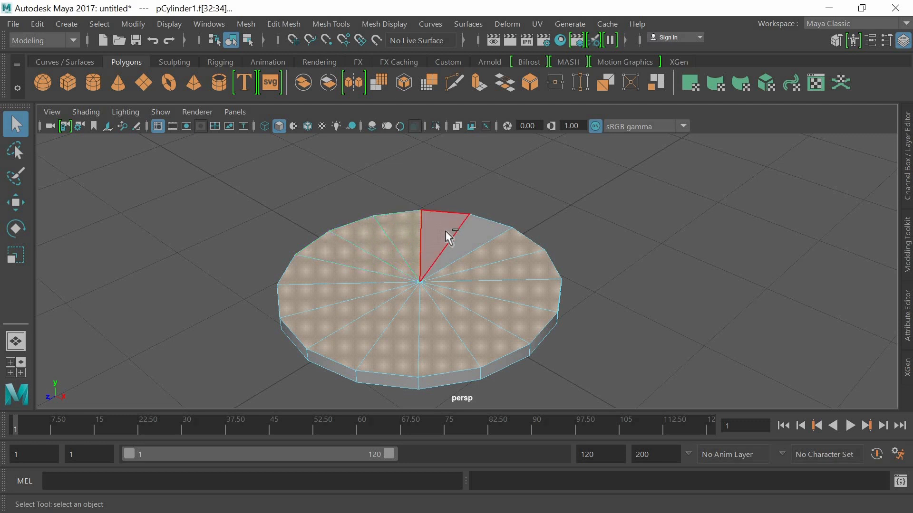
left_click(447, 235, "shift")
left_click(533, 277, "shift")
Extrude the top cap faces slightly upward and scale them inward a little to taper the upper rim.
key("w")
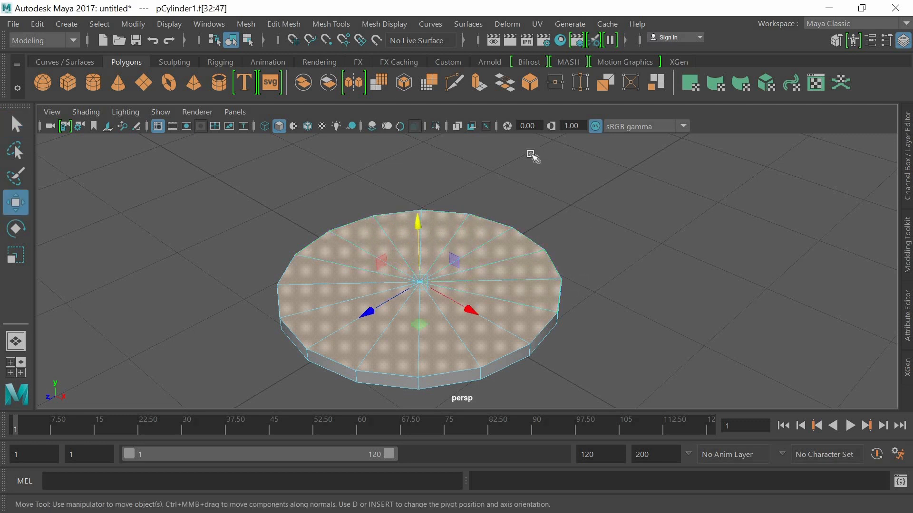
left_click(479, 88)
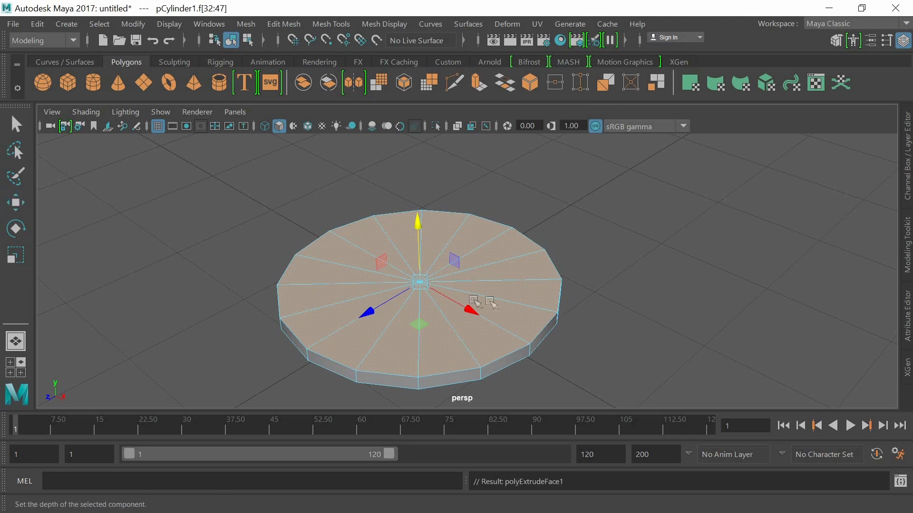
left_click_drag(500, 258, 502, 250)
key("r")
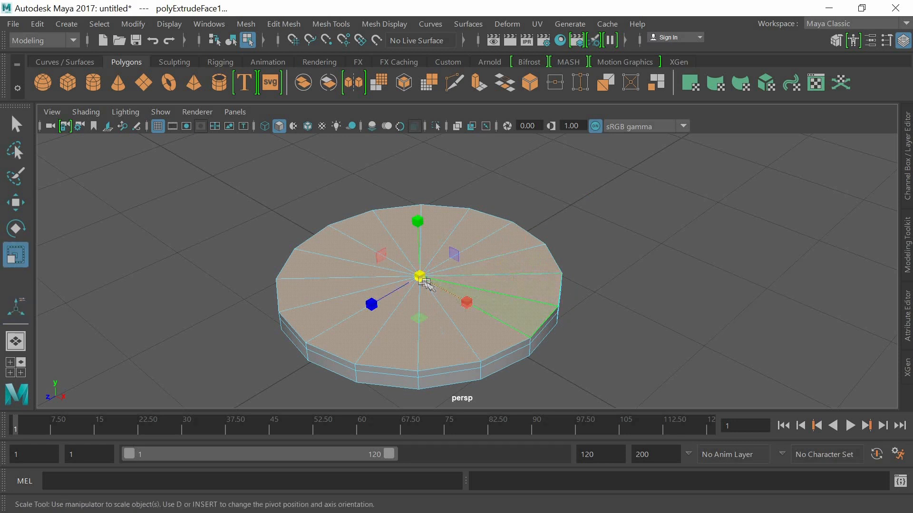
left_click_drag(421, 281, 411, 277)
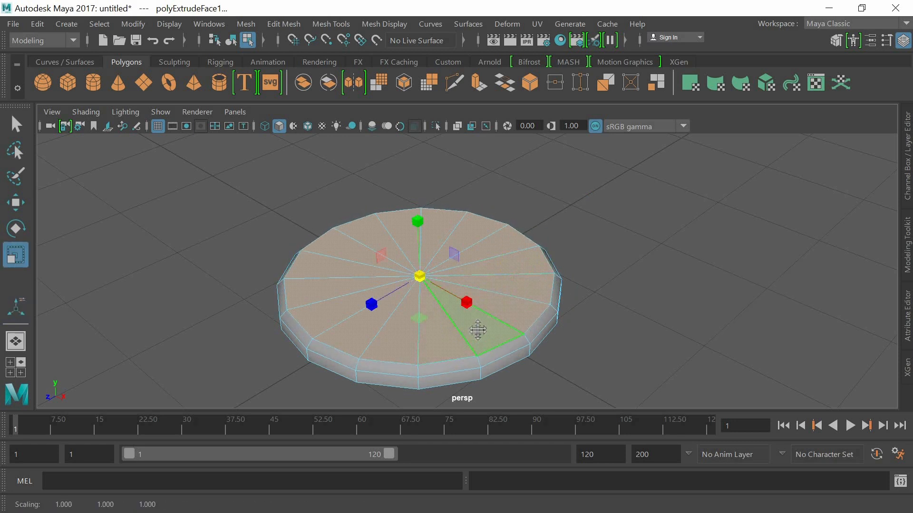
Extrude the top faces again and scale them inward to about 0.71 in X and Z to form an inner ring.
scroll(479, 329, "up", 3)
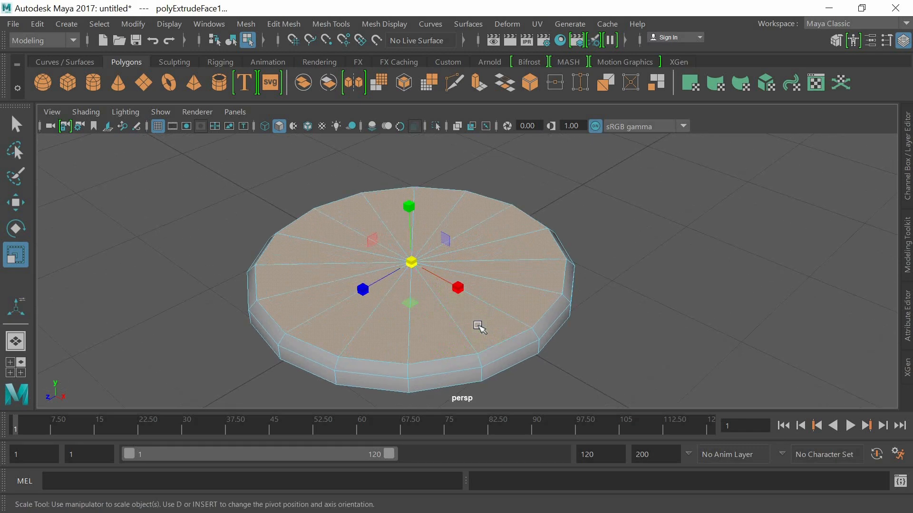
key("ctrl+e")
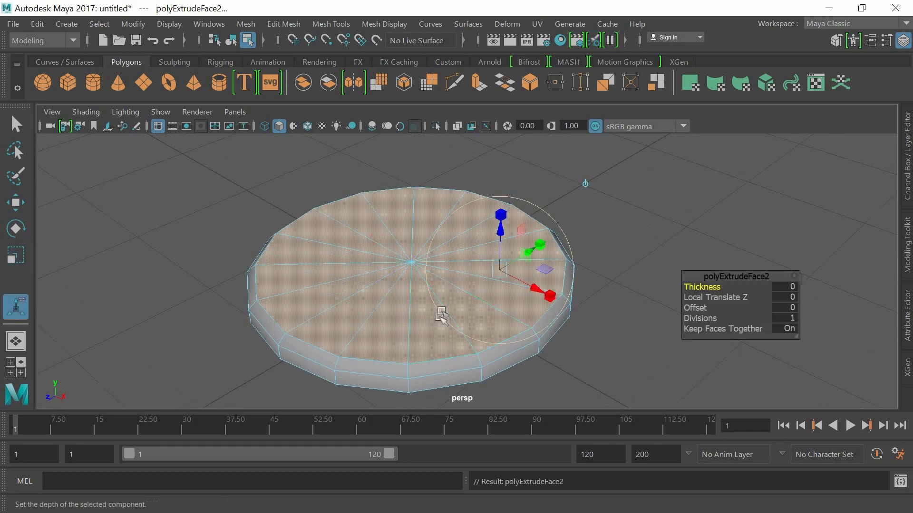
key("r")
left_click_drag(413, 262, 348, 227)
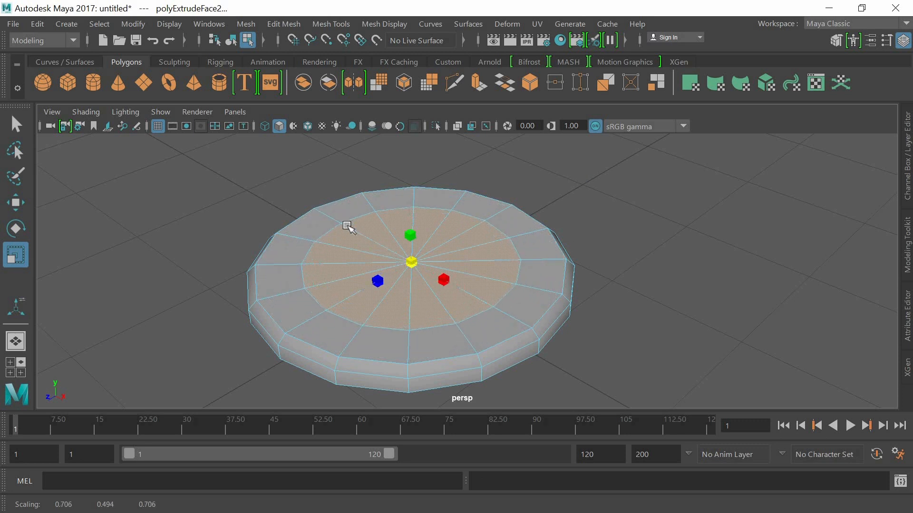
left_click(350, 231)
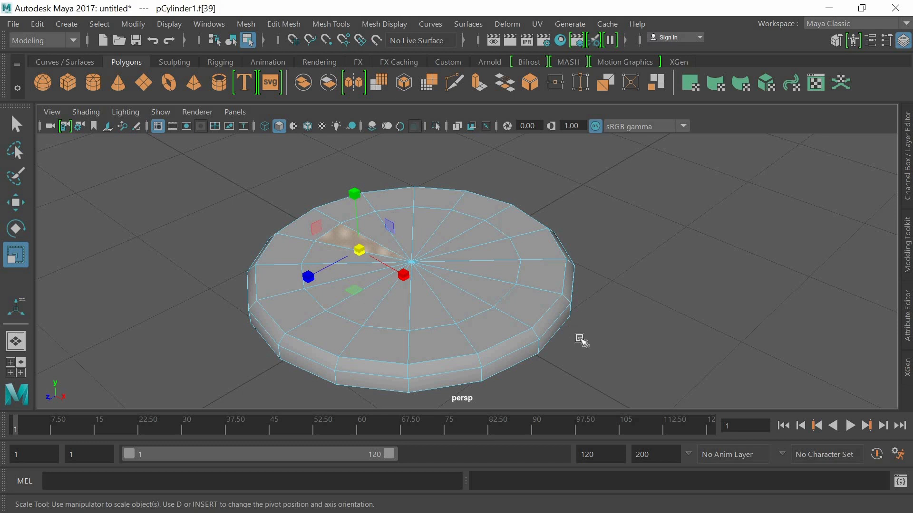
Select the edge loop around the disc's bottom rim and shift it very slightly along Y.
right_click(534, 361)
right_click_drag(520, 151, 533, 56)
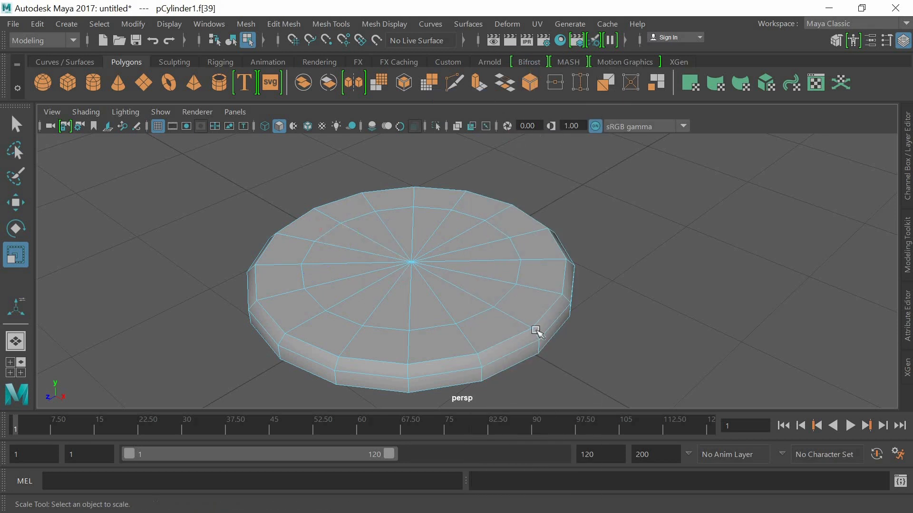
double_click(525, 363)
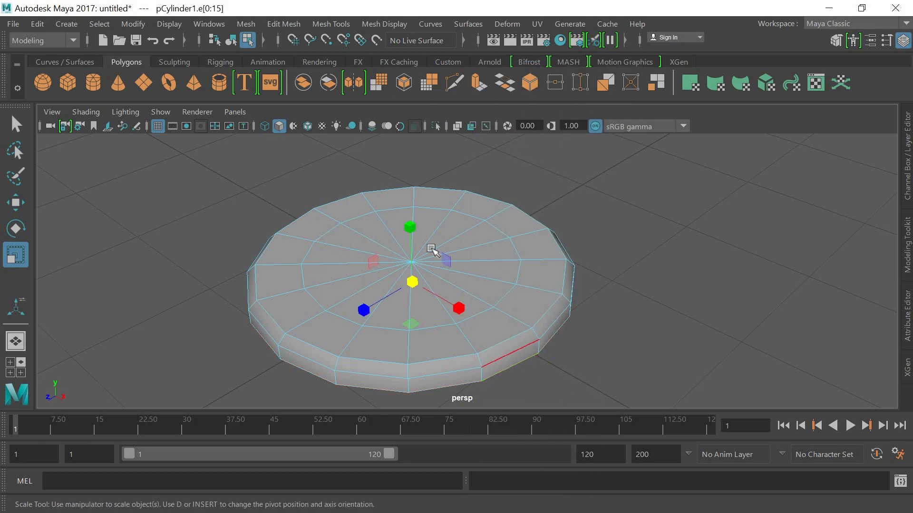
key("w")
left_click_drag(407, 218, 407, 220)
left_click(631, 285)
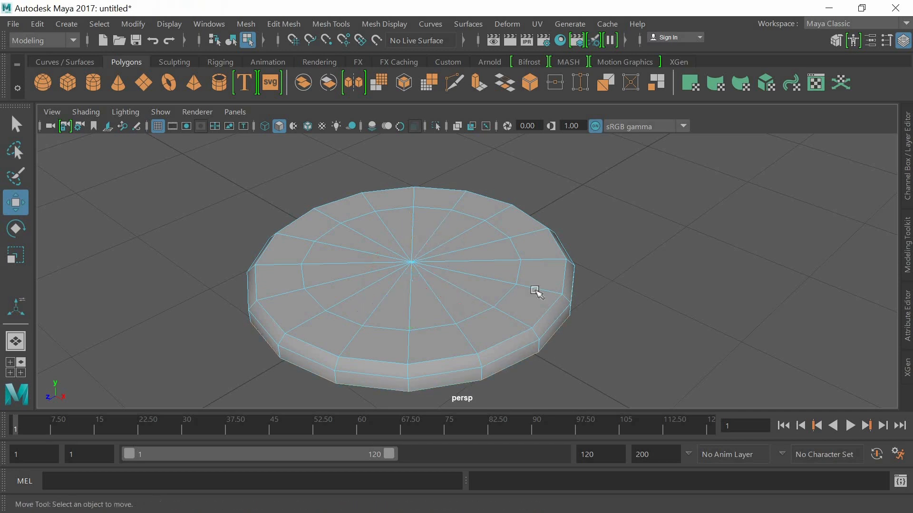
Return to object mode and display the whole disc in smooth preview.
key("3")
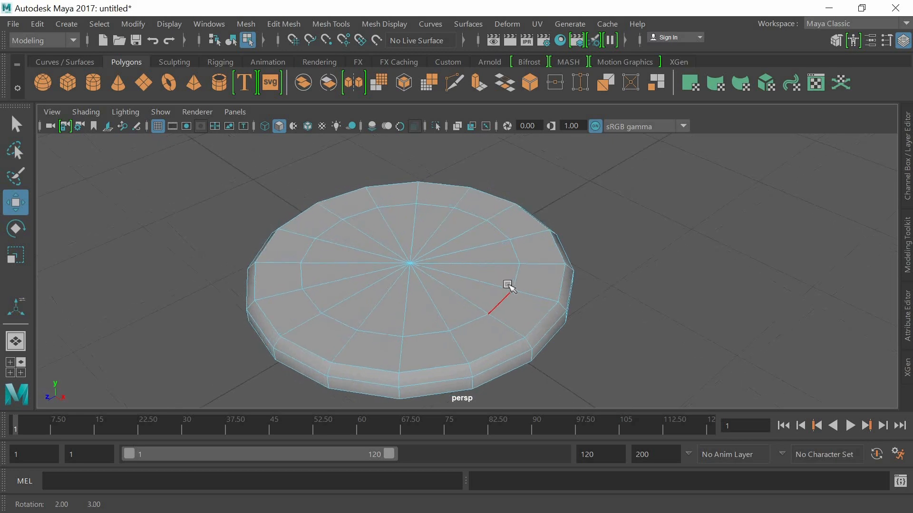
right_click_drag(516, 255, 586, 72)
left_click(656, 271)
left_click(512, 282)
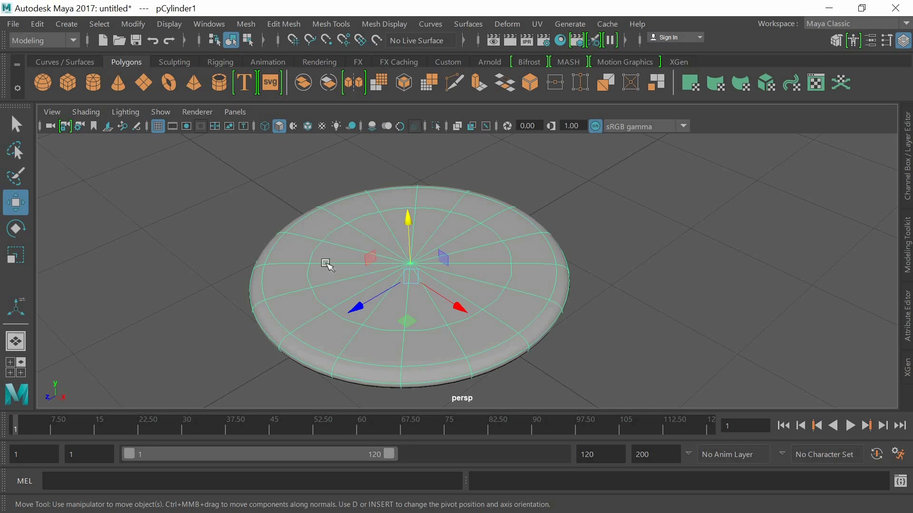
Select the face loops around the disc's side, upper rim and outer top ring in face mode.
right_click_drag(350, 119, 350, 136)
left_click_drag(487, 287, 401, 387, "alt")
left_click(499, 375)
left_click(405, 378, "shift")
left_click(361, 375, "shift")
double_click(281, 318, "shift")
left_click(366, 350, "shift")
left_click(329, 340, "shift")
double_click(296, 230, "shift")
left_click(310, 230, "shift")
double_click(350, 270, "shift")
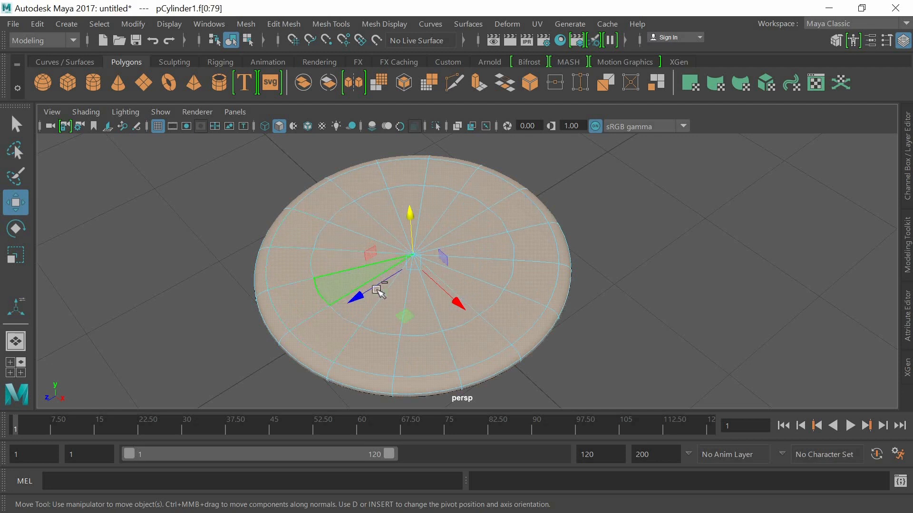
left_click_drag(627, 269, 605, 256, "alt")
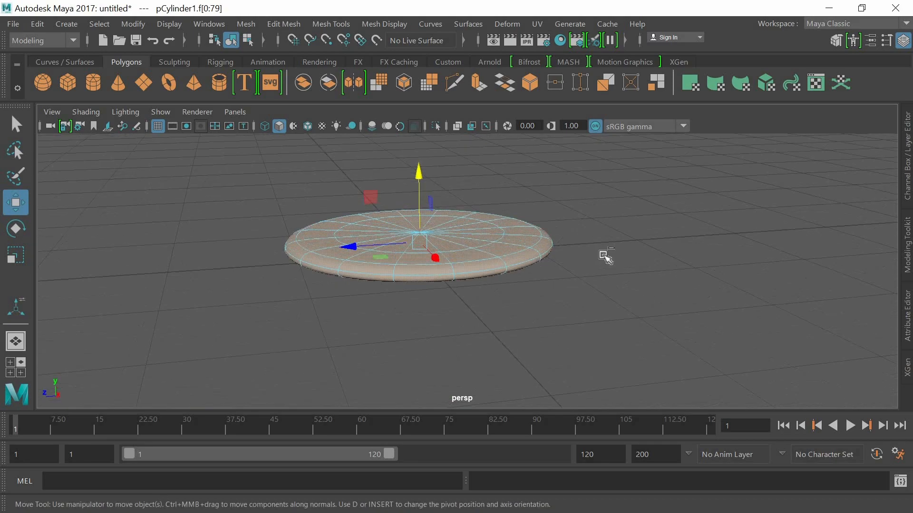
key("ctrl+z")
key("ctrl+z")
key("ctrl+z")
Add the remaining wedge faces at the centre of the top to the rim and outer ring selection.
scroll(611, 282, "up", 3)
mouse_move(611, 282)
left_mouse_down("alt")
mouse_move(599, 208)
mouse_move(596, 271)
left_mouse_up("alt")
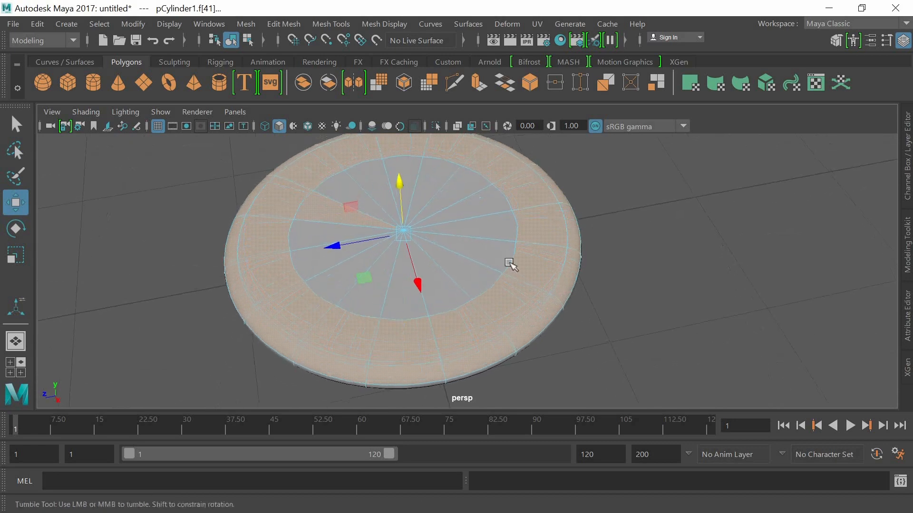
left_click_drag(519, 271, 518, 292, "alt")
left_click(350, 202, "shift")
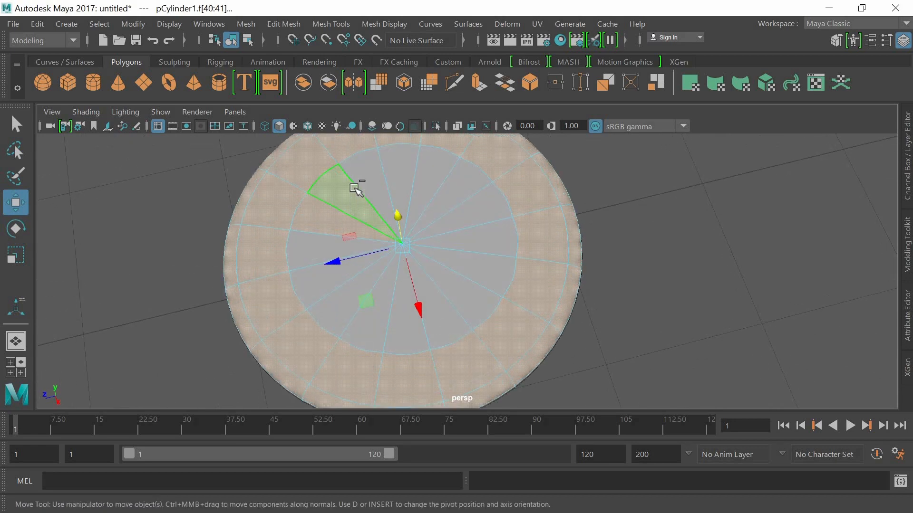
left_click(363, 183, "shift")
left_click(406, 172, "shift")
left_click(434, 180, "shift")
left_click(453, 190, "shift")
left_click(478, 214, "shift")
left_click(479, 241, "shift")
left_click(473, 278, "shift")
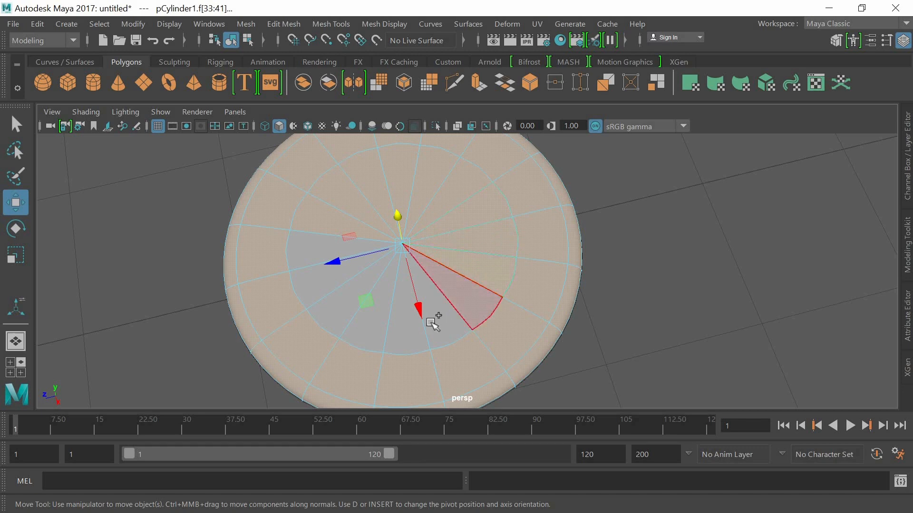
left_click(418, 330, "shift")
left_click(391, 338, "shift")
left_click(347, 326, "shift")
left_click(327, 299, "shift")
left_click(326, 258, "shift")
Assign a new Phong material to the selected top and rim faces of the disc.
left_click_drag(475, 252, 514, 251, "alt")
scroll(511, 252, "down", 3)
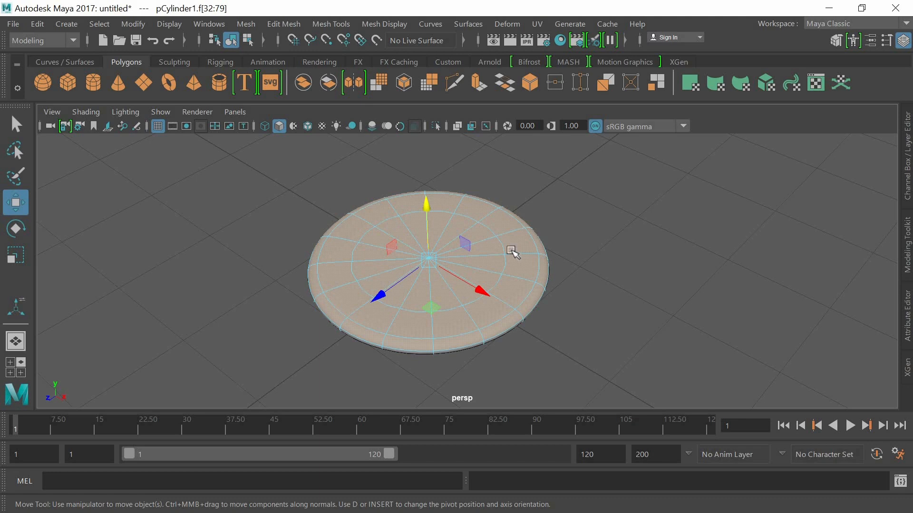
left_click_drag(512, 252, 509, 235, "alt")
right_click(509, 234)
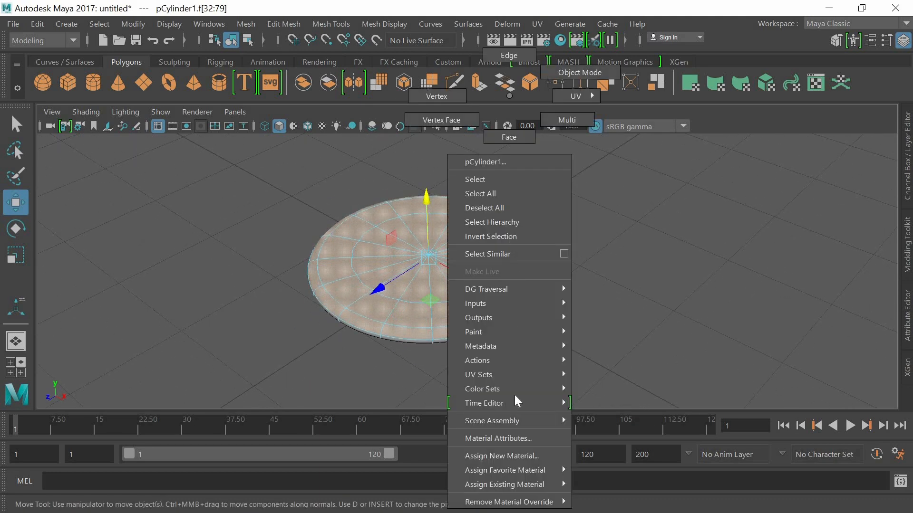
left_click(518, 457)
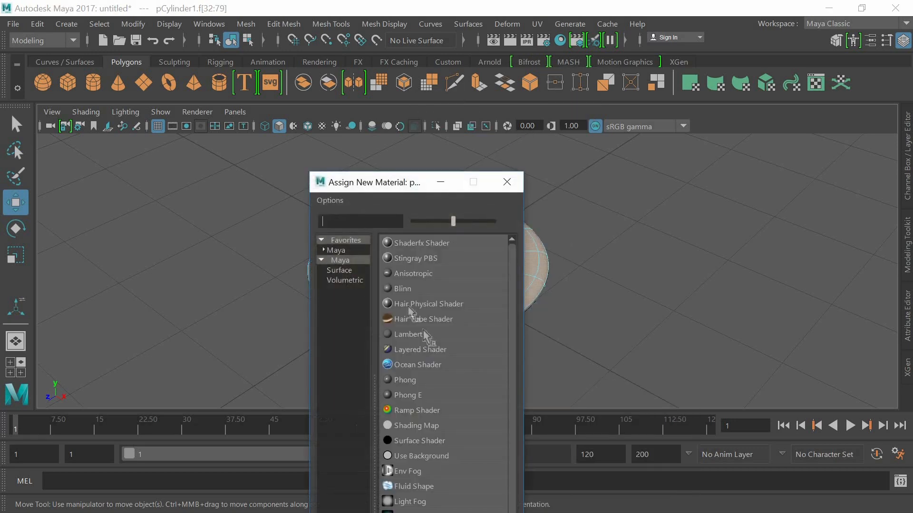
type("phong")
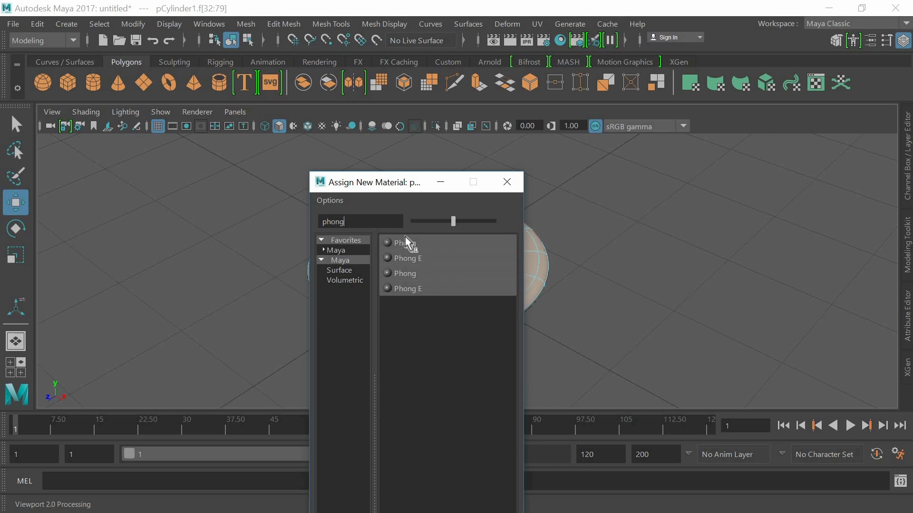
left_click(491, 274)
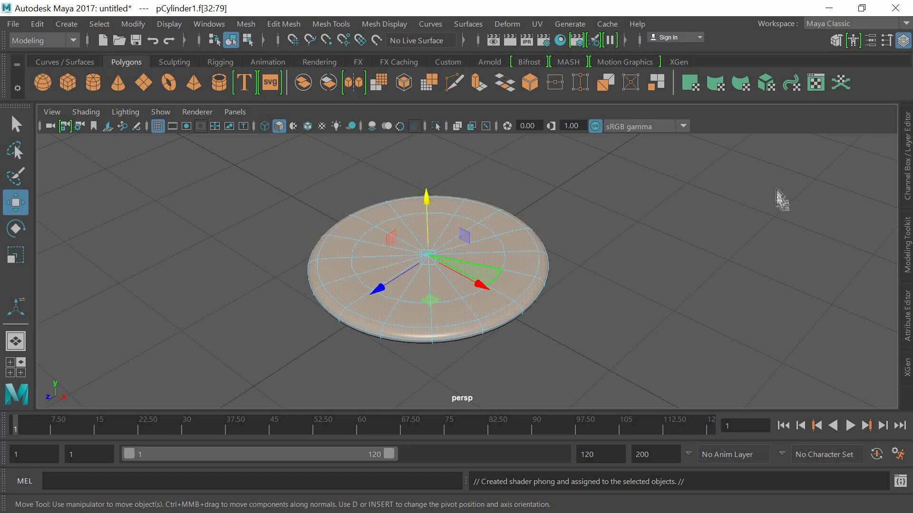
Show the attributes of the disc's phong1 material in the Attribute Editor.
left_click(905, 164)
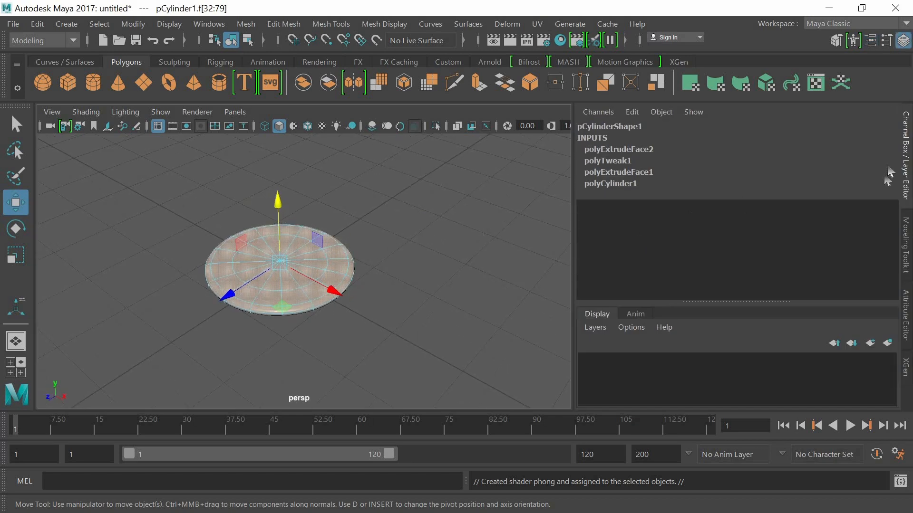
left_click(905, 150)
left_click(905, 149)
left_click(905, 302)
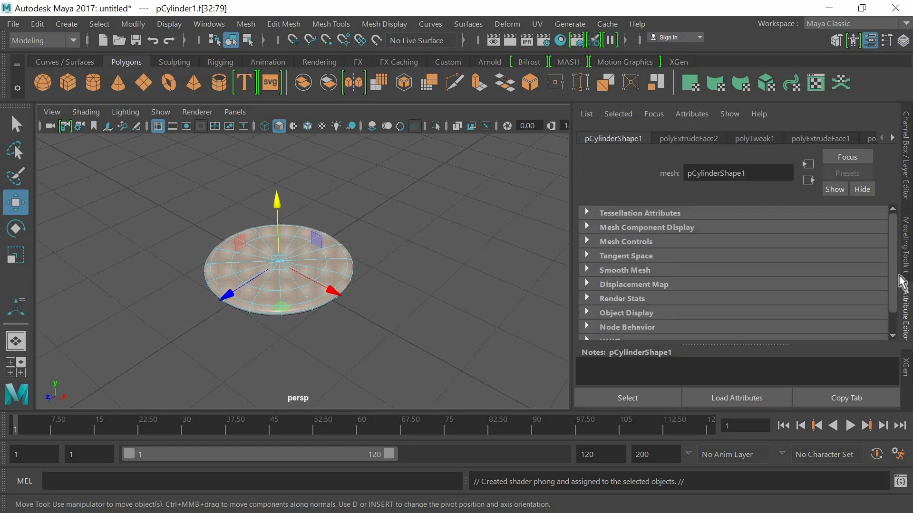
left_click(892, 139)
left_click(892, 138)
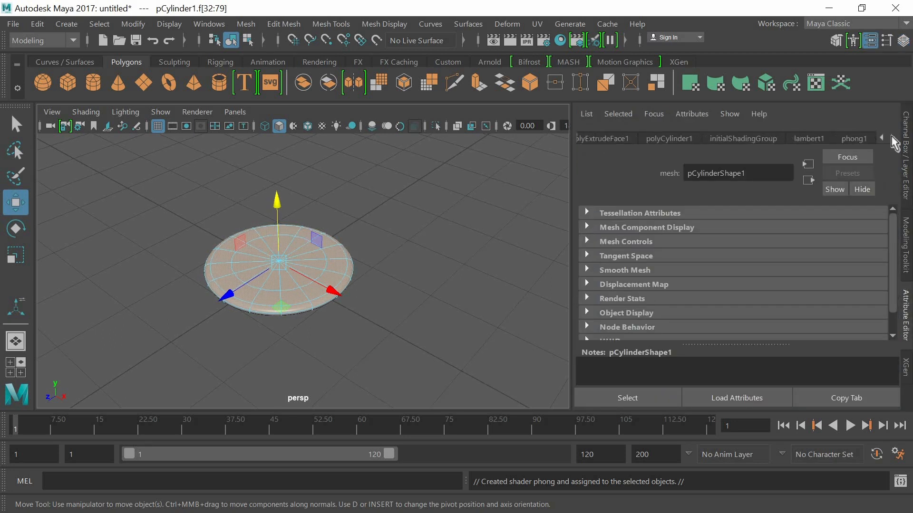
left_click(864, 139)
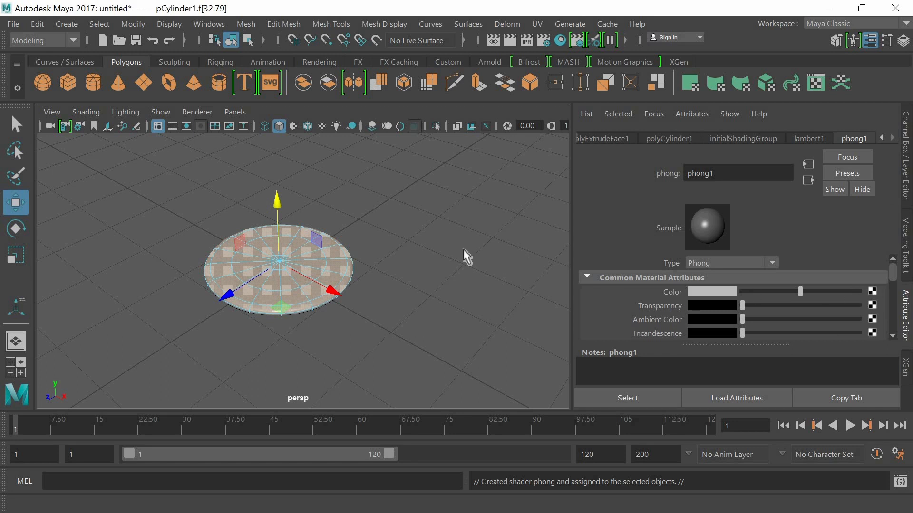
Map a File texture to the Phong material's colour and browse the Desktop folder for its image.
type("file")
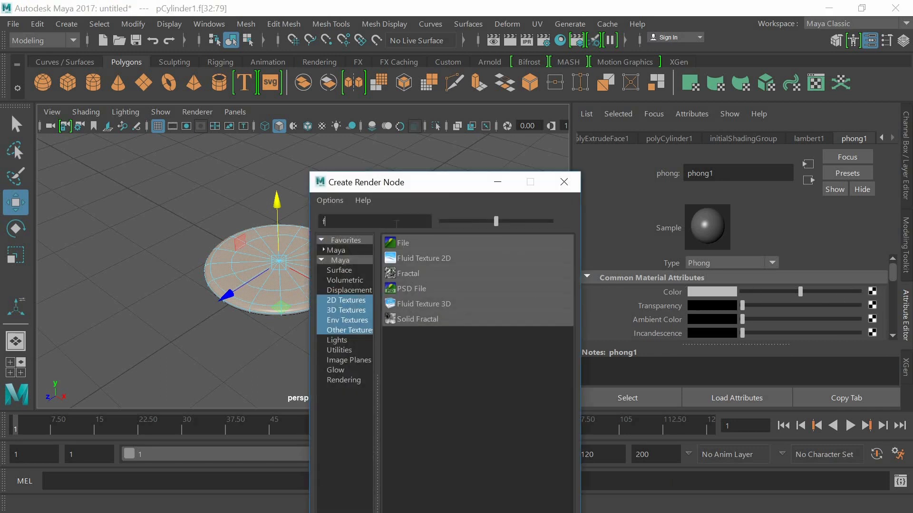
left_click(416, 244)
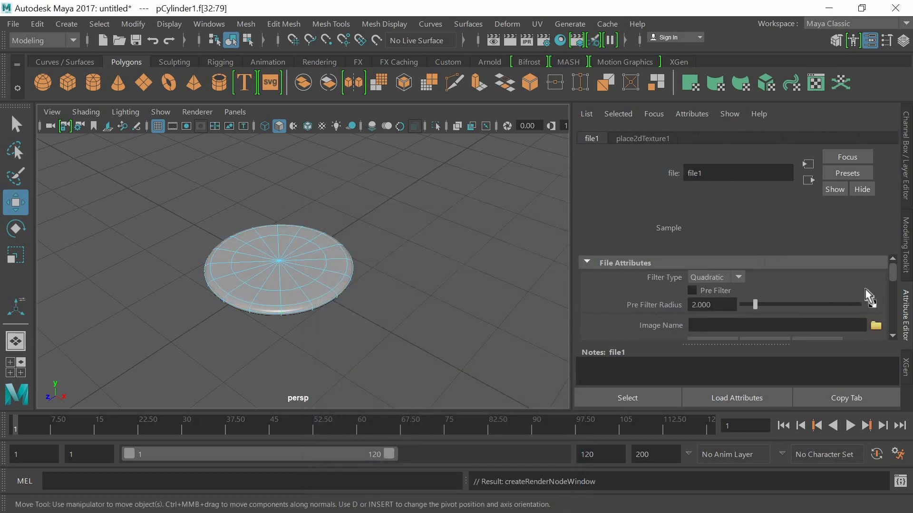
left_click(876, 327)
left_click(278, 138)
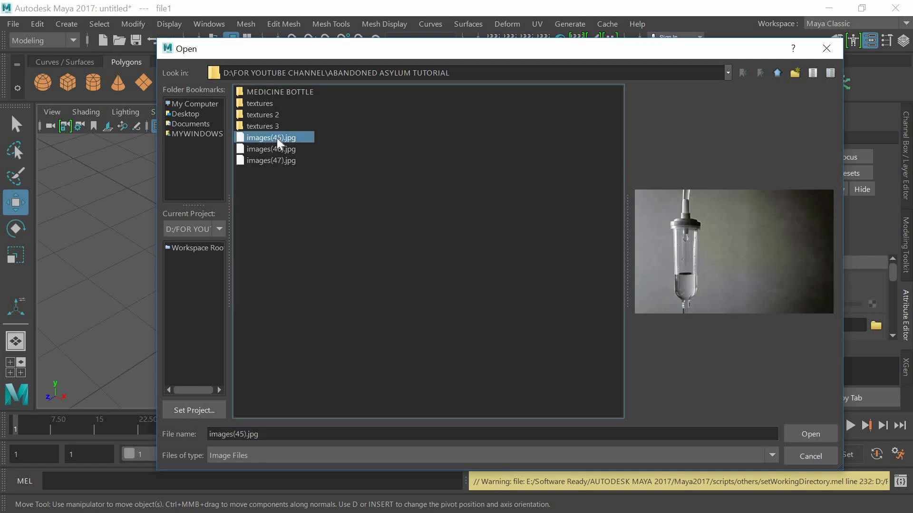
left_click(192, 110)
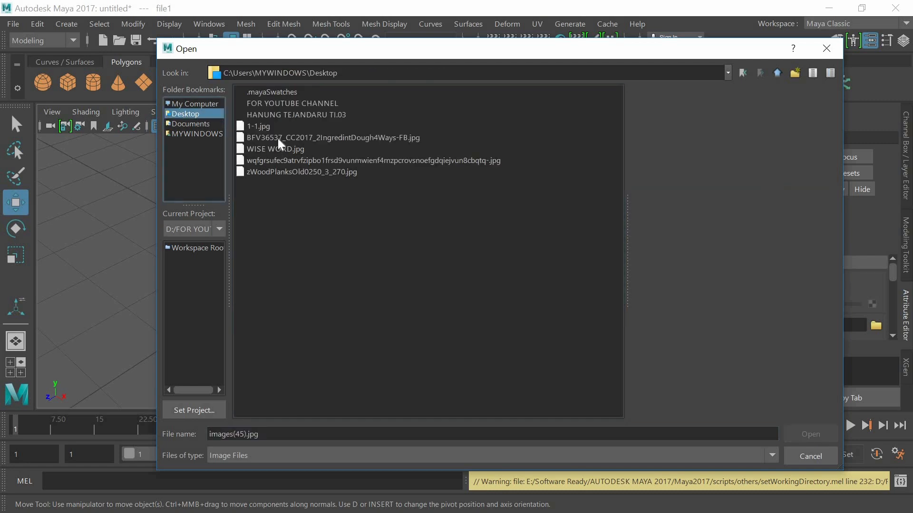
Preview the images in the Desktop folder and load 1-1.jpg as the file texture's image.
left_click(277, 138)
key("Down")
key("Down")
key("Up")
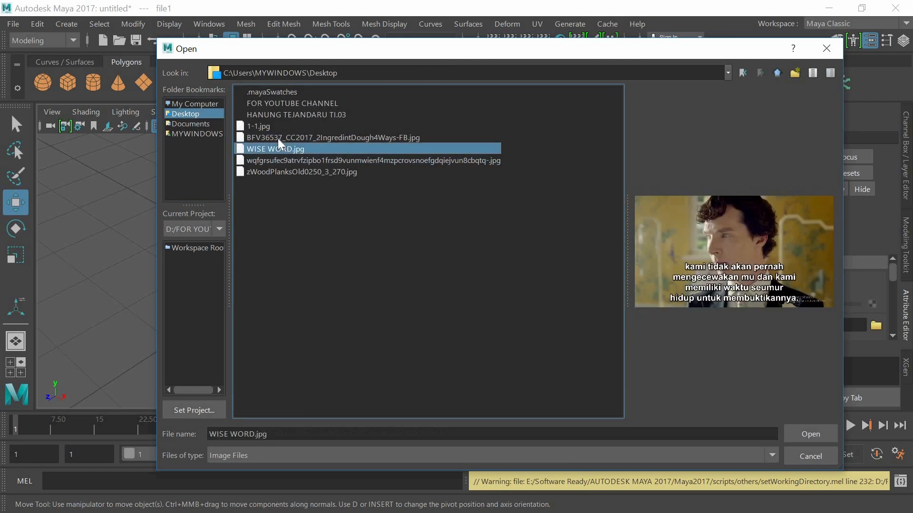
key("Up")
key("Up")
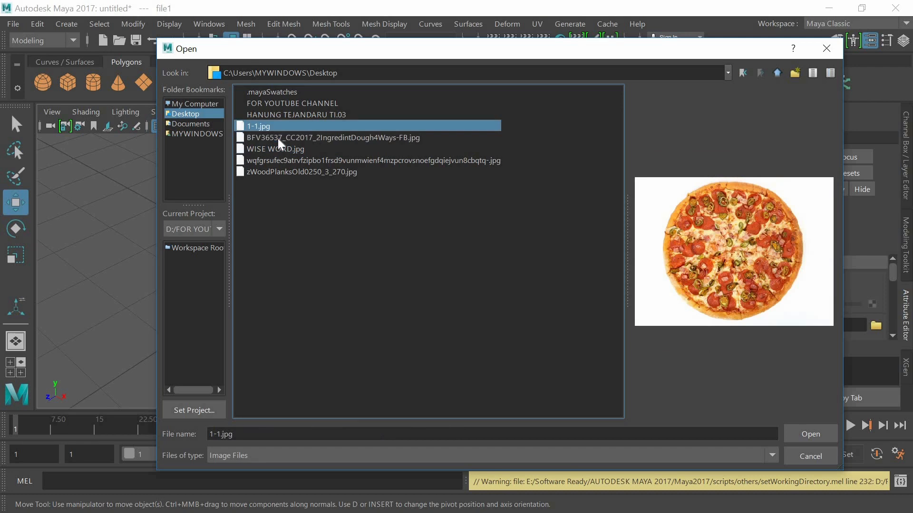
key("Down")
key("Up")
key("Down")
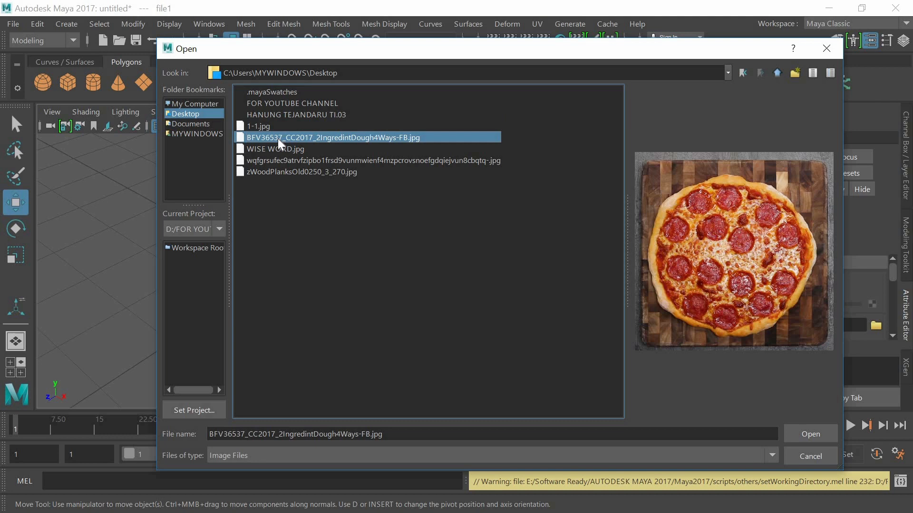
key("Up")
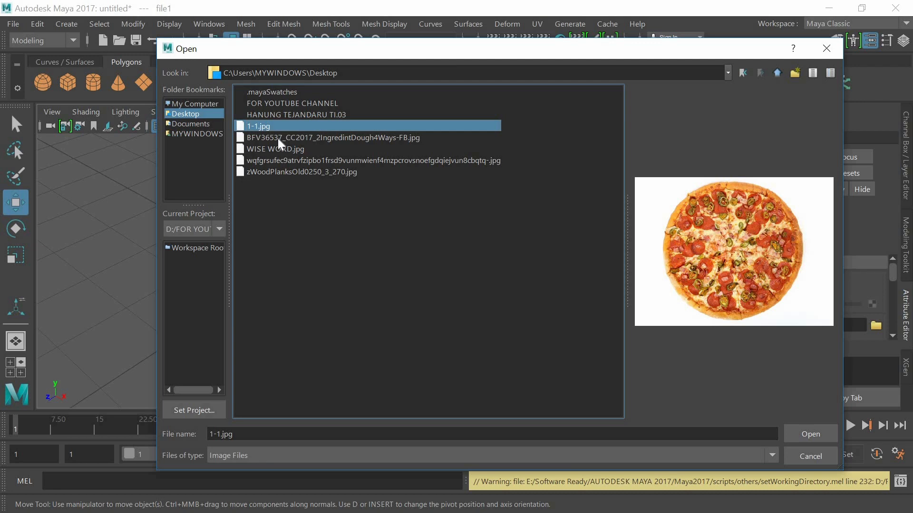
left_click(278, 138)
key("Up")
key("Return")
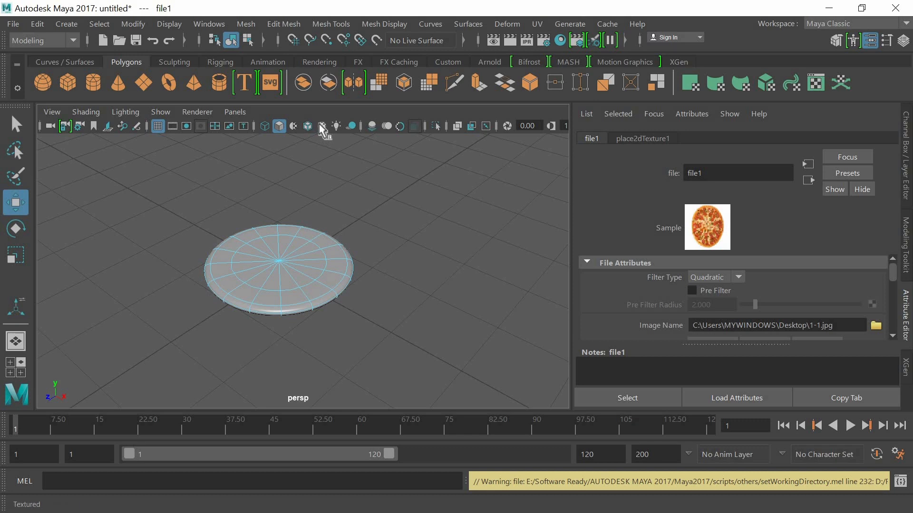
Turn on textured display and reselect the face loops around the disc's upper rim and outer top ring.
scroll(356, 208, "up", 2)
left_click_drag(356, 207, 347, 269, "alt")
scroll(339, 271, "up", 3)
left_click(357, 284)
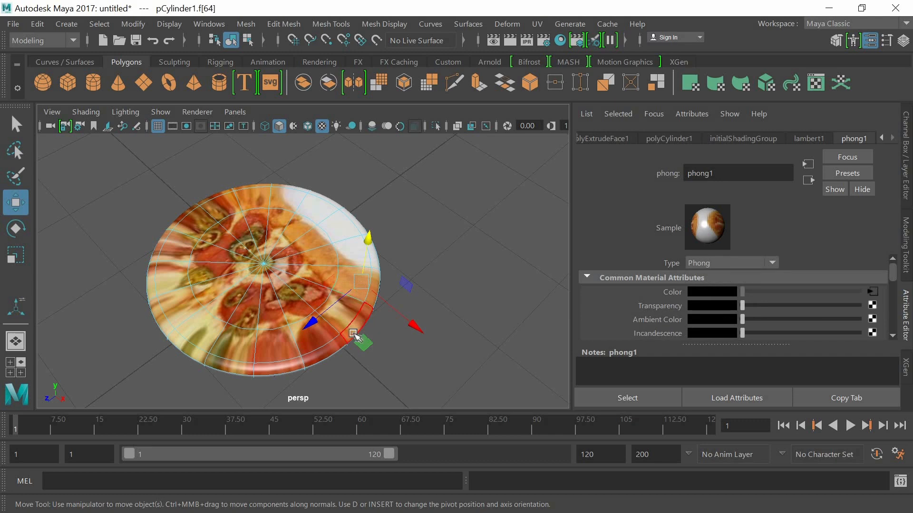
left_click(367, 319)
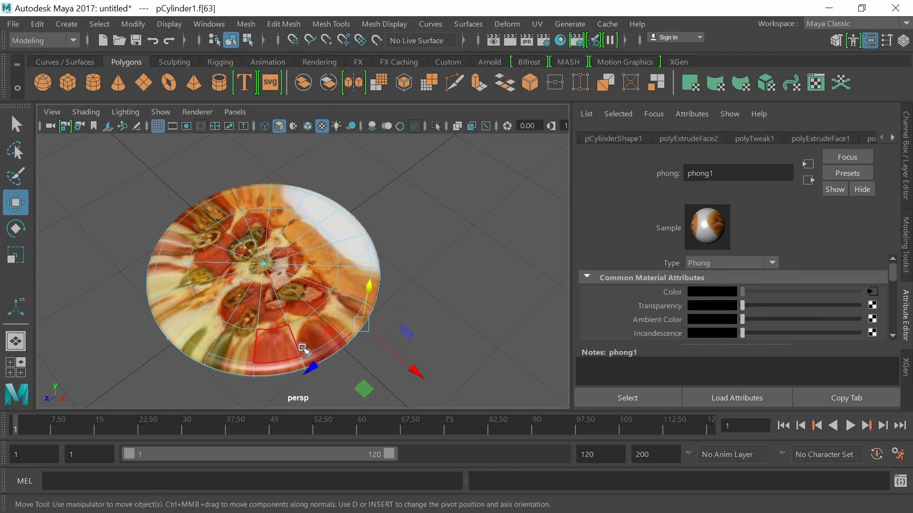
left_click(311, 359, "shift")
left_click(281, 367, "shift")
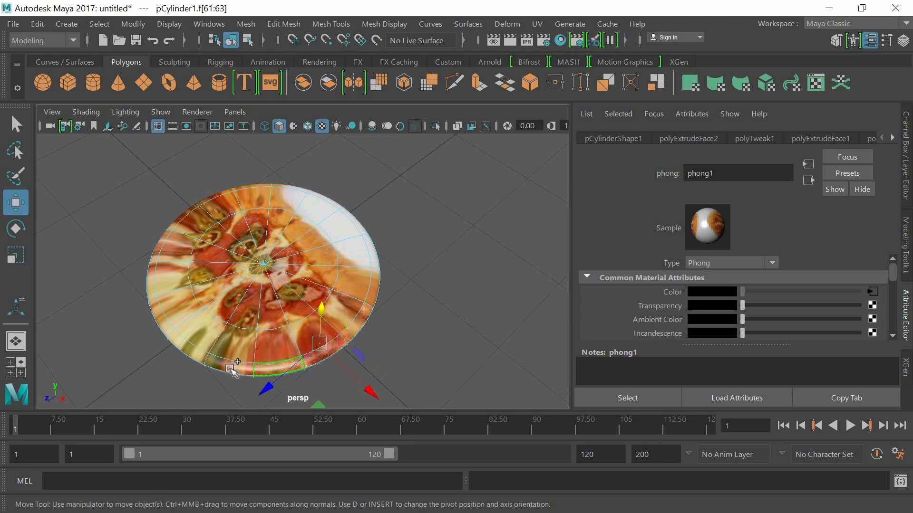
left_click(235, 368, "shift")
double_click(189, 348, "shift")
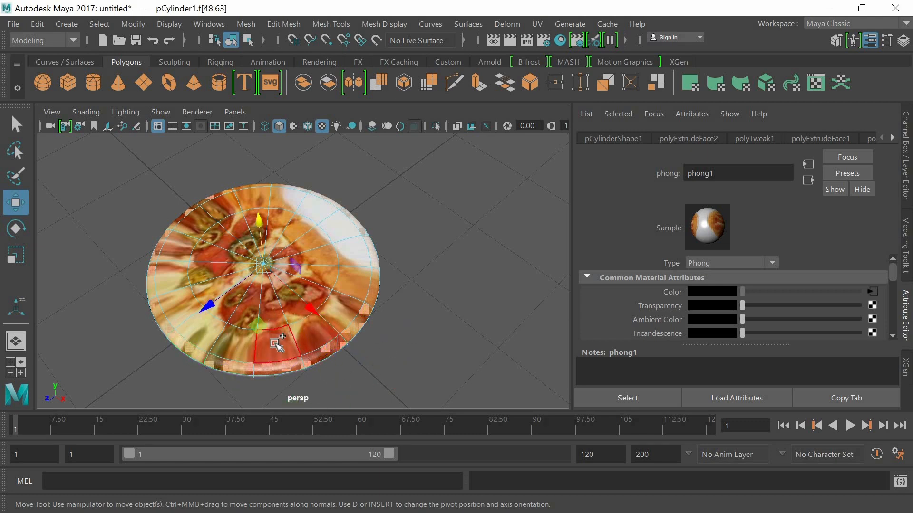
double_click(244, 344, "shift")
Add all the wedge faces around the centre of the top to the rim and outer ring selection.
left_click(289, 301, "shift")
left_click(279, 305, "shift")
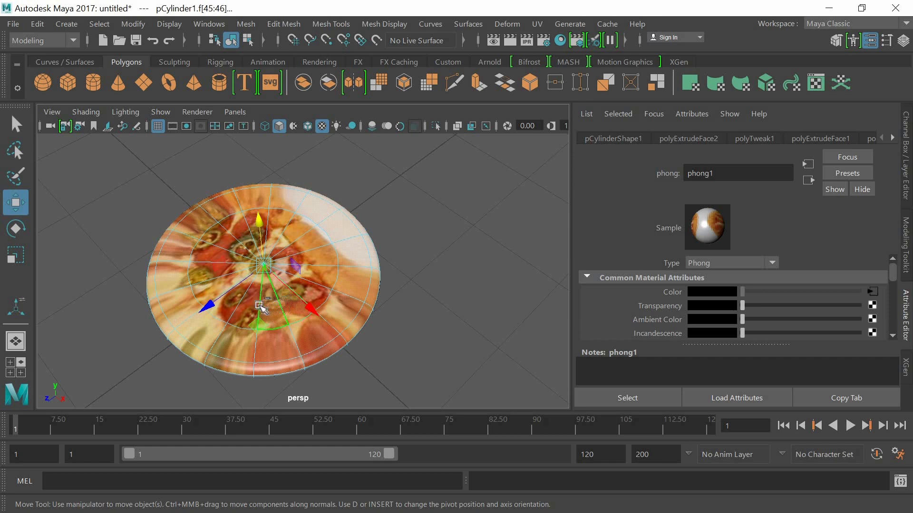
left_click(249, 308, "shift")
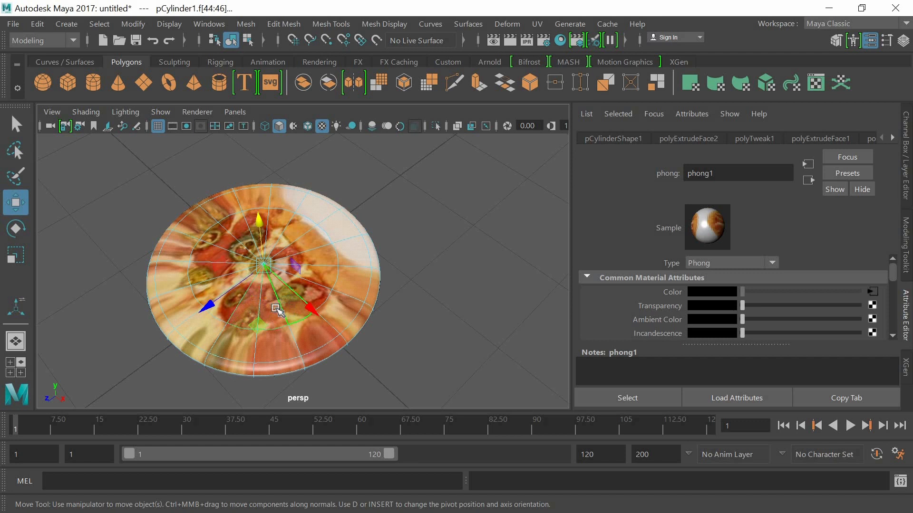
left_click(221, 297, "shift")
left_click(214, 288, "shift")
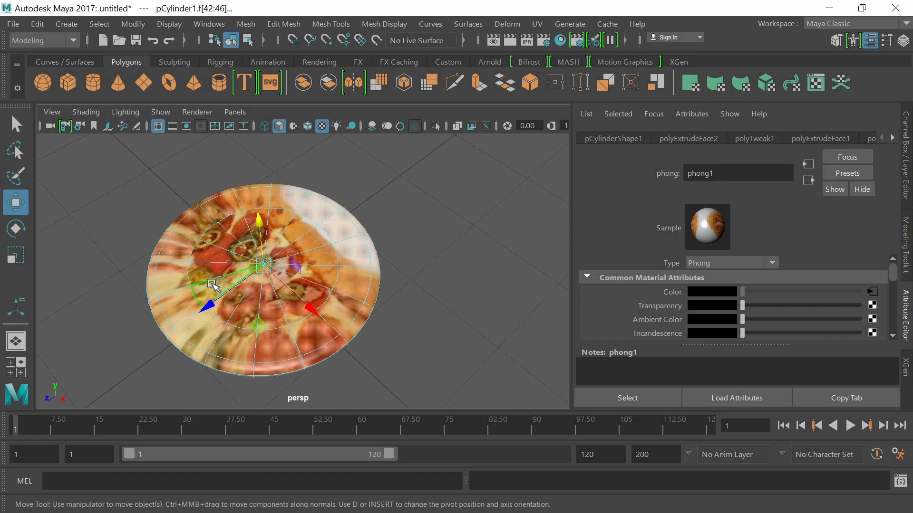
left_click(209, 261, "shift")
left_click(220, 248, "shift")
left_click(233, 237, "shift")
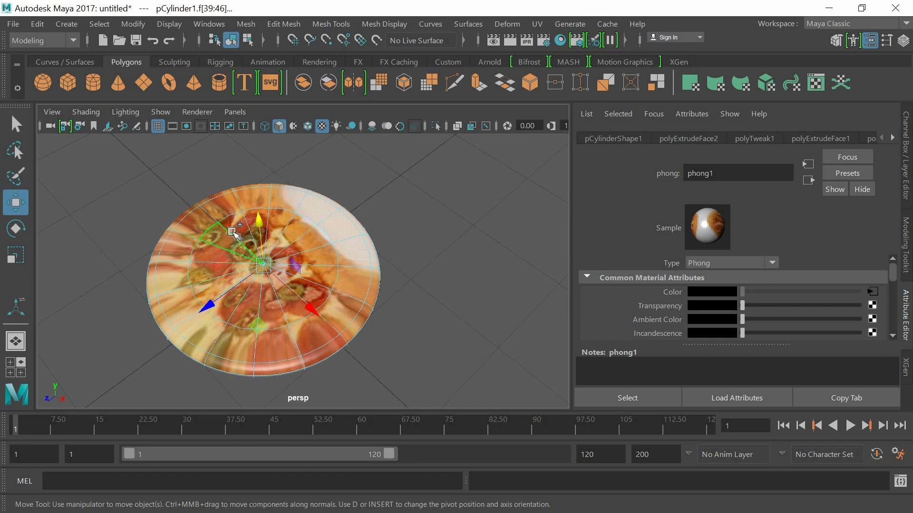
left_click(247, 226, "shift")
left_click(260, 220, "shift")
left_click(284, 220, "shift")
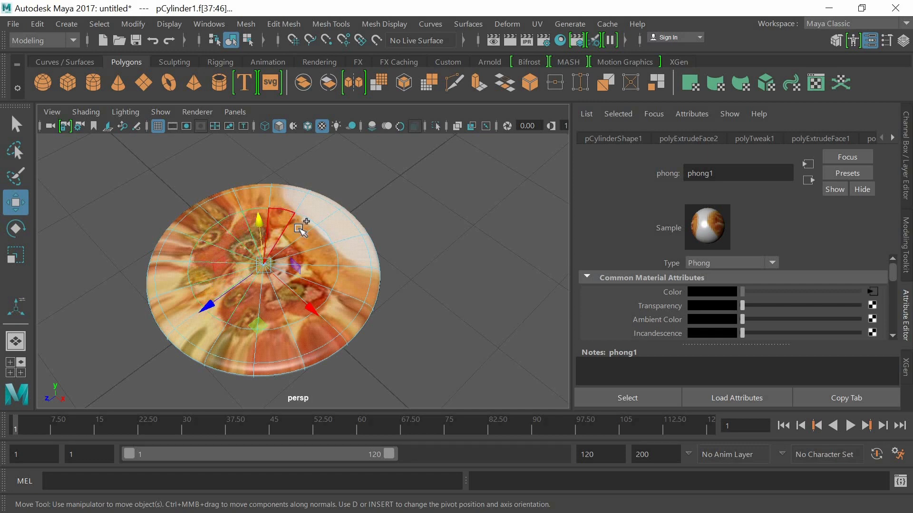
left_click(298, 226, "shift")
left_click(311, 242, "shift")
left_click(324, 264, "shift")
left_click(321, 282, "shift")
left_click(317, 294, "shift")
Turn textured display off to check the face selection from several angles, and turn it back on.
left_click_drag(525, 264, 408, 190, "alt")
left_click(321, 125)
left_click_drag(383, 225, 301, 309, "alt")
scroll(328, 333, "up", 3)
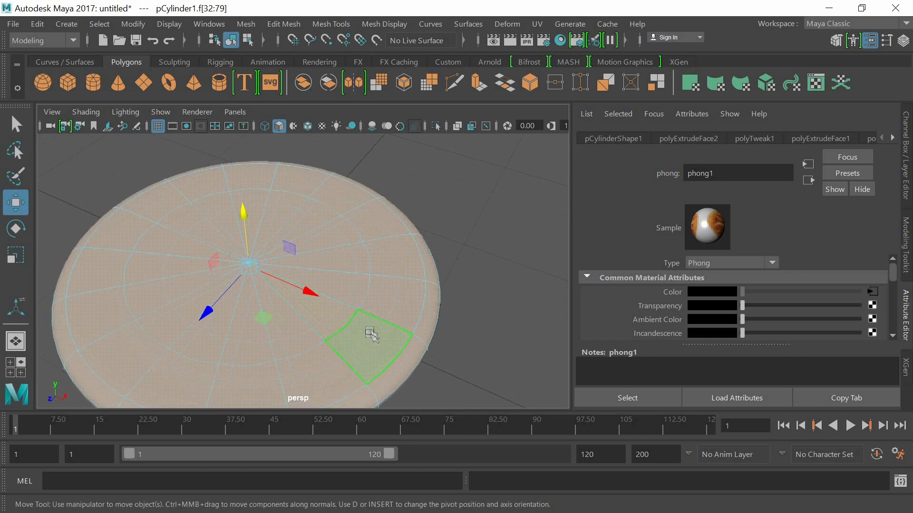
left_click_drag(452, 228, 445, 281, "alt")
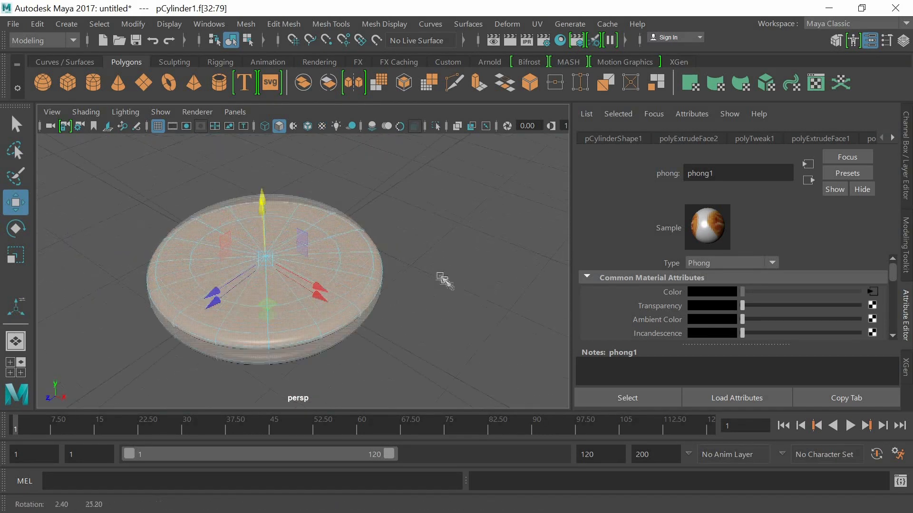
left_click(322, 126)
left_click_drag(385, 210, 404, 185, "alt")
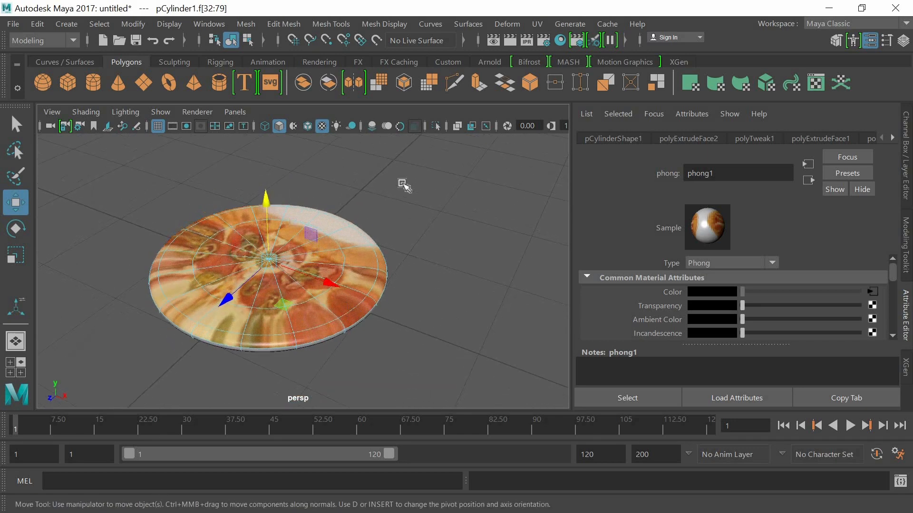
In the top view, apply a planar UV projection from the camera to the selected faces, fitted to their bounding box.
key("space")
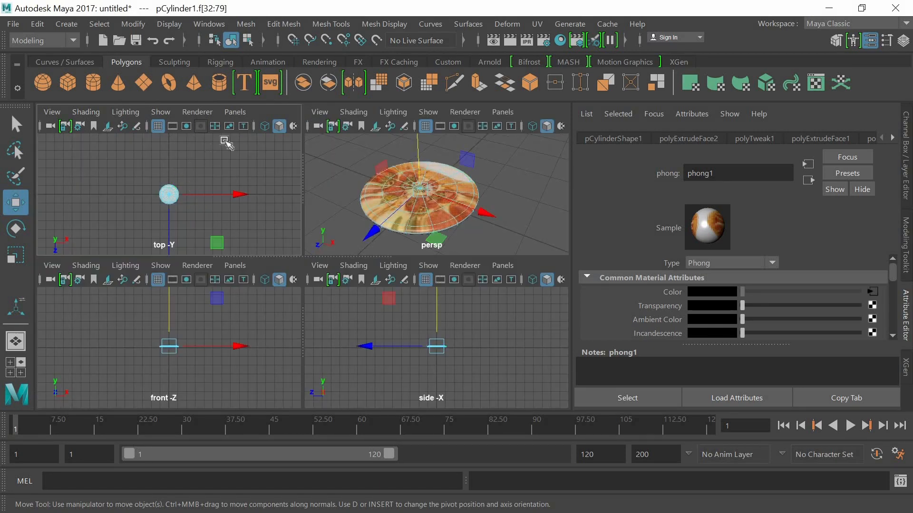
key("space")
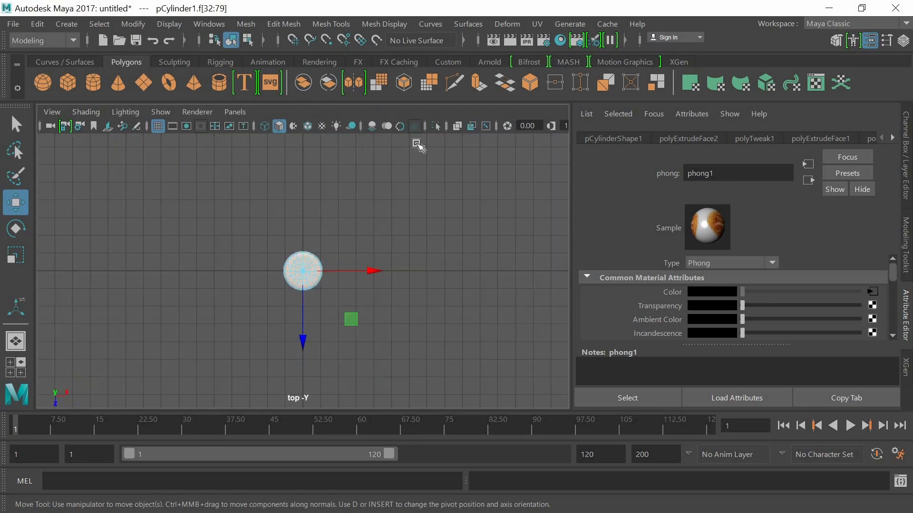
key("6")
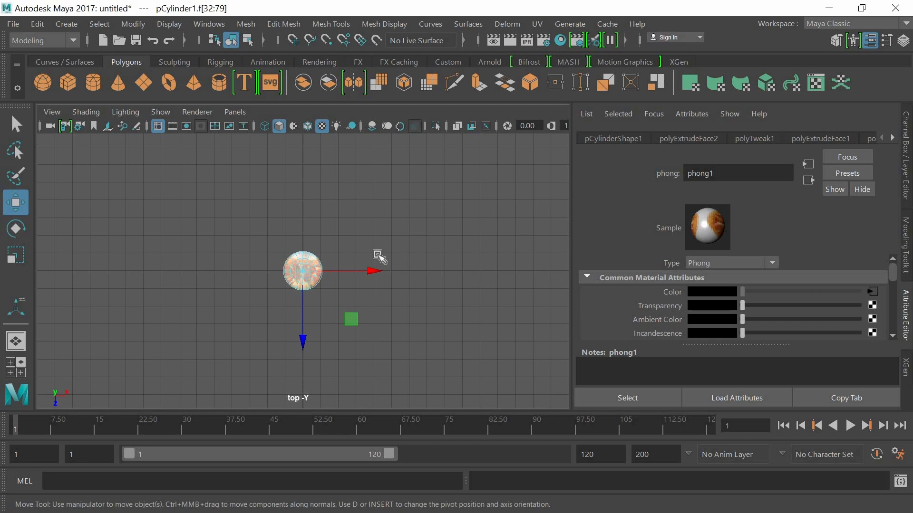
scroll(377, 255, "up", 6)
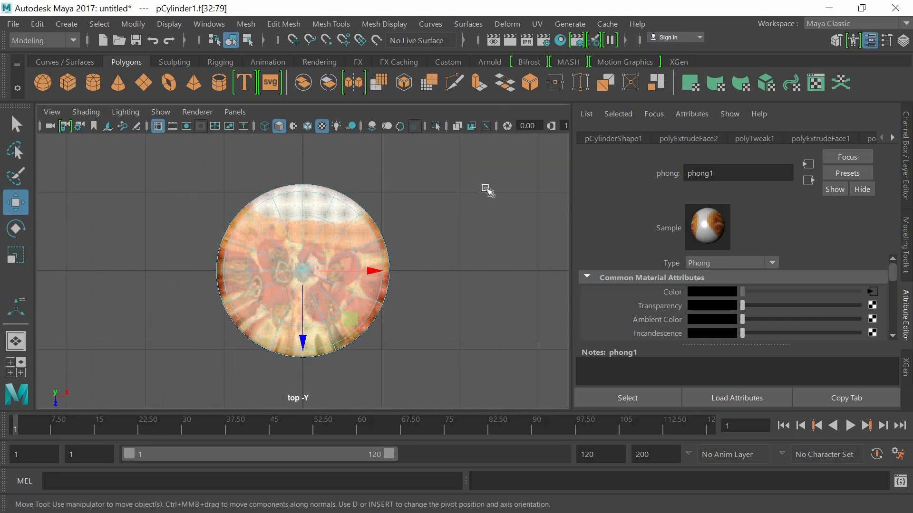
left_click(537, 24)
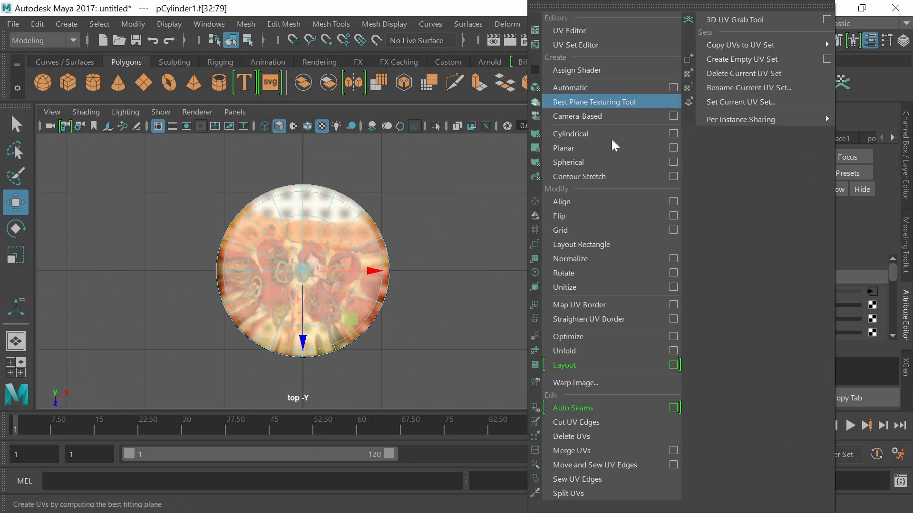
left_click(673, 147)
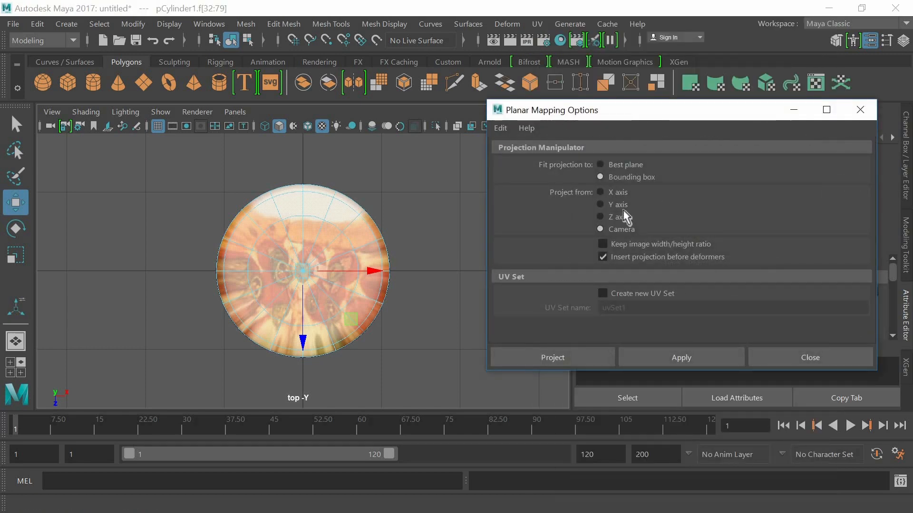
left_click(584, 357)
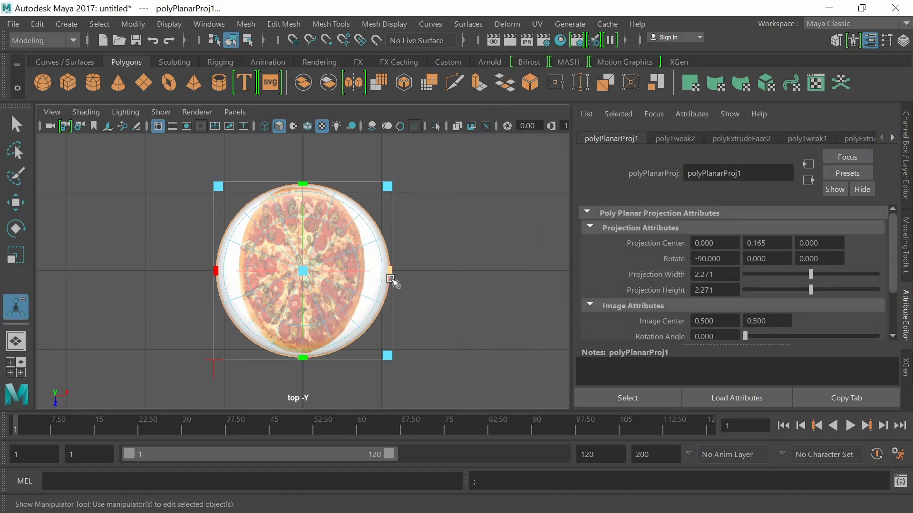
In the perspective view, enlarge the planar projection to about 3.273 wide and 2.623 high so the pizza image covers the disc.
key("space")
key("space")
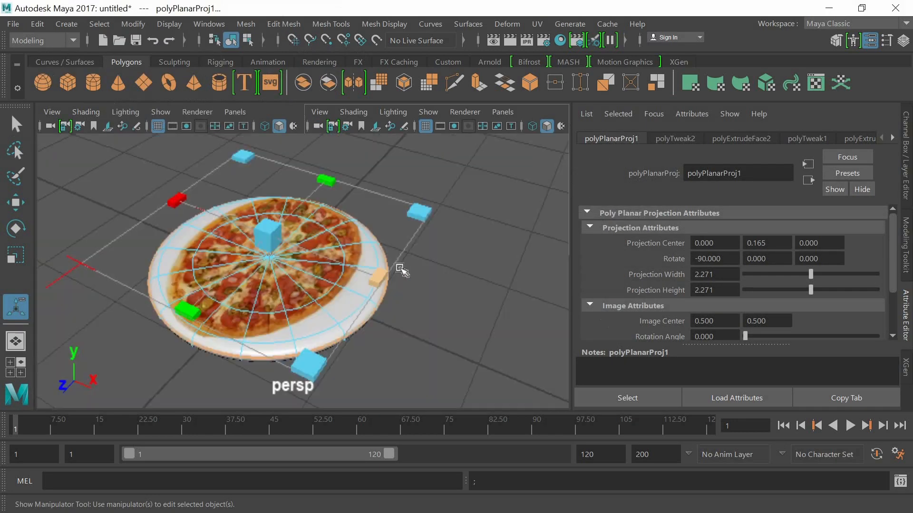
left_click_drag(384, 277, 435, 310)
left_click_drag(410, 236, 403, 250, "alt")
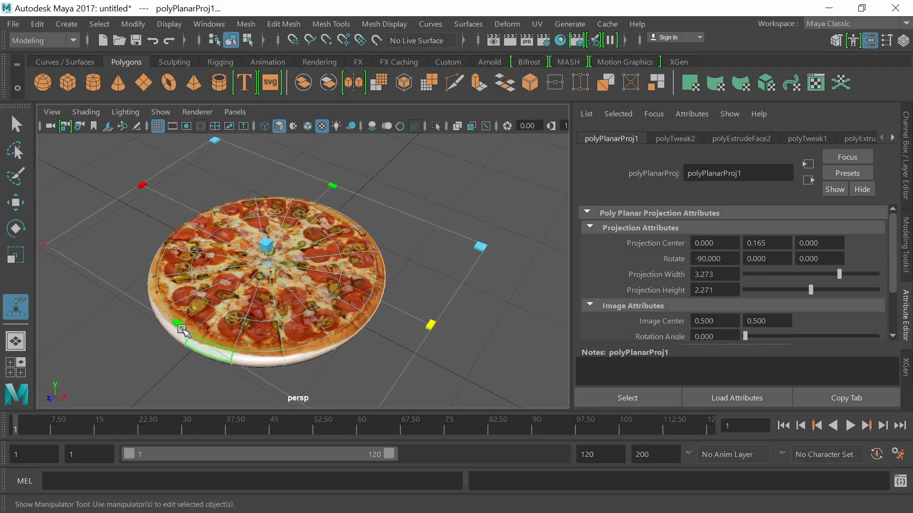
left_click_drag(175, 325, 159, 338)
left_click_drag(426, 281, 418, 297, "alt")
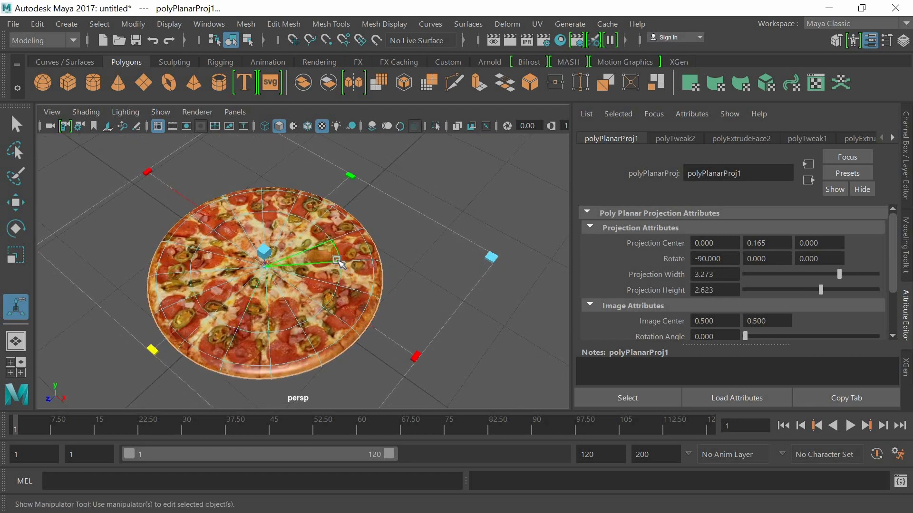
Return the disc to object mode and deselect it to inspect the textured pizza.
right_click_drag(339, 265, 402, 68)
left_click(452, 236)
left_click_drag(434, 225, 414, 239, "alt")
scroll(348, 254, "up", 2)
mouse_move(346, 241)
left_mouse_down("alt")
mouse_move(349, 249)
mouse_move(344, 243)
left_mouse_up("alt")
Switch the disc to vertex editing and move the centre vertex of its top vertically to a height of about 0.12.
left_click(284, 261)
scroll(264, 251, "up", 2)
right_click_drag(264, 250, 172, 95)
left_click(253, 256)
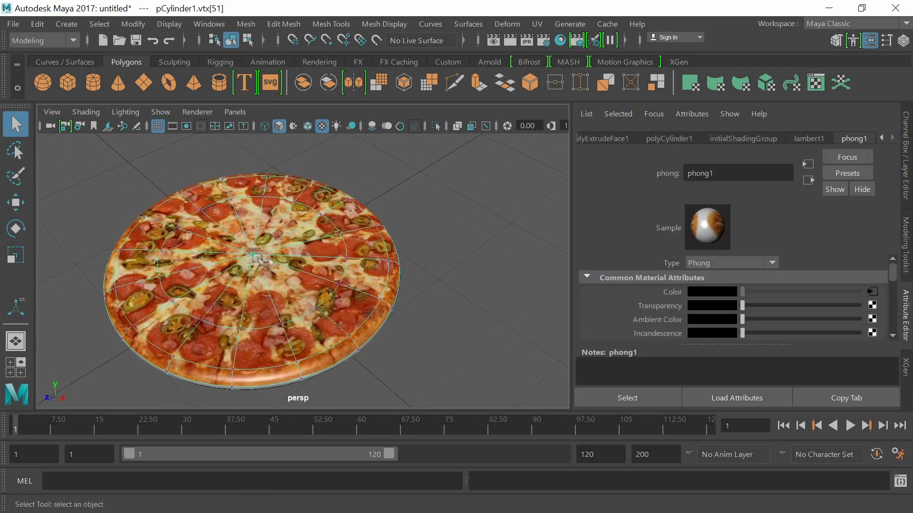
key("w")
left_click_drag(250, 205, 251, 209)
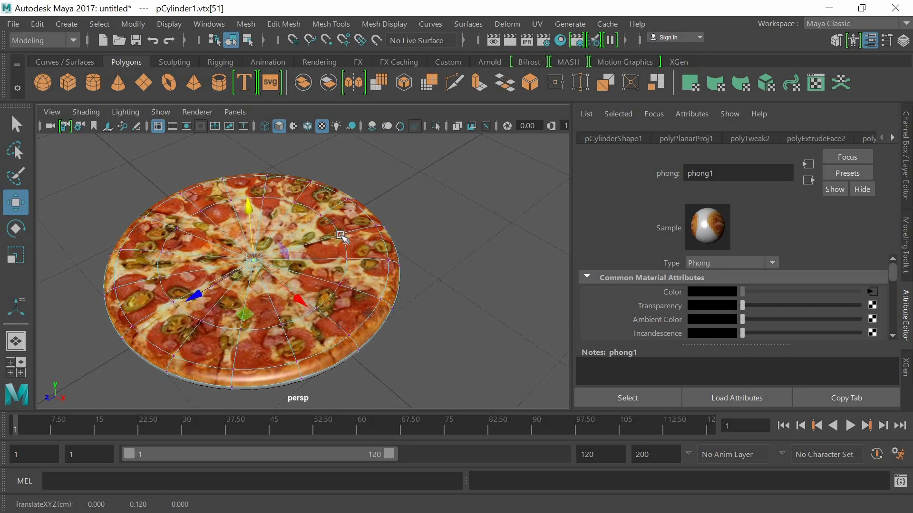
Nudge several vertices of the top's inner ring to slightly different heights for an uneven surface, and return to object mode.
left_click(340, 225)
left_click_drag(353, 184, 302, 172)
left_click(232, 199)
left_click_drag(227, 170, 170, 225)
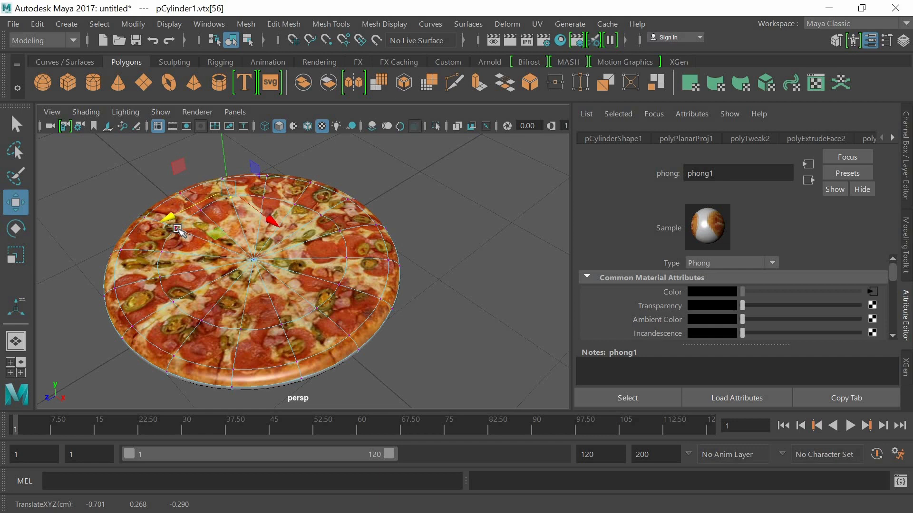
left_click(177, 229)
left_click_drag(159, 180, 155, 159)
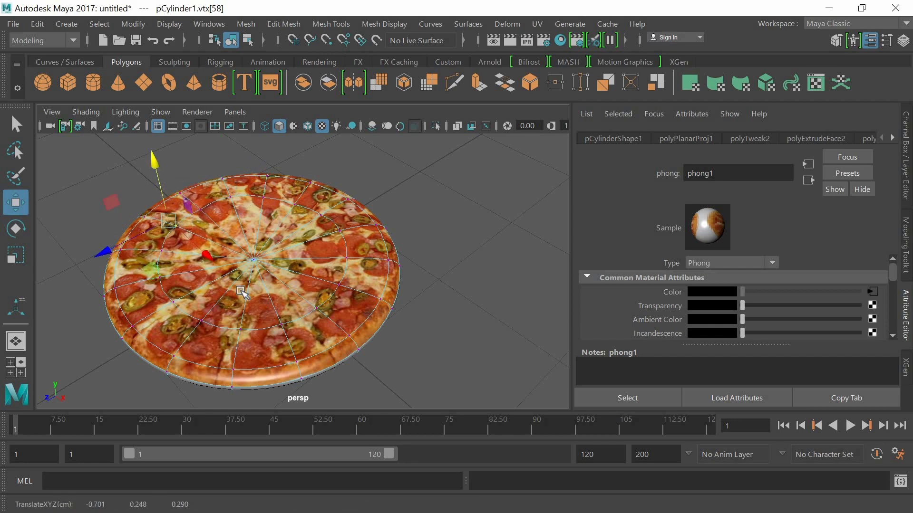
left_click(167, 275)
left_click_drag(138, 224, 138, 230)
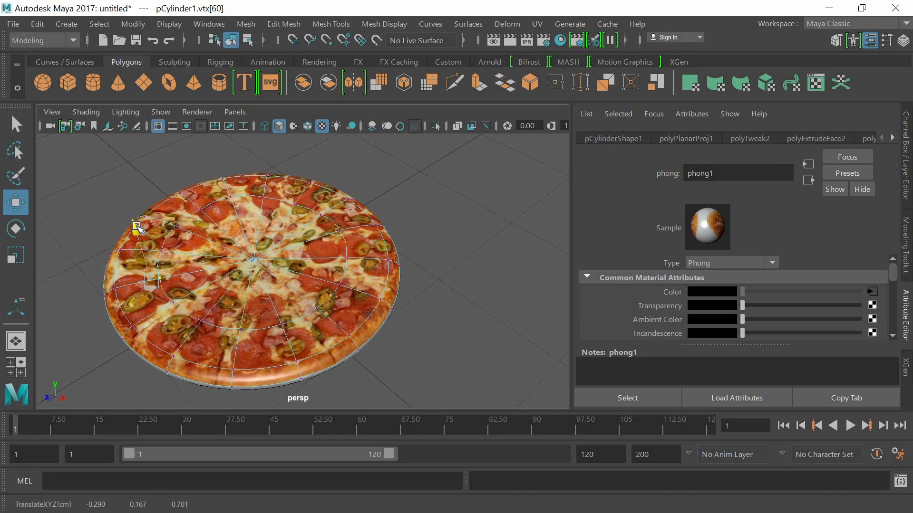
left_click(283, 327)
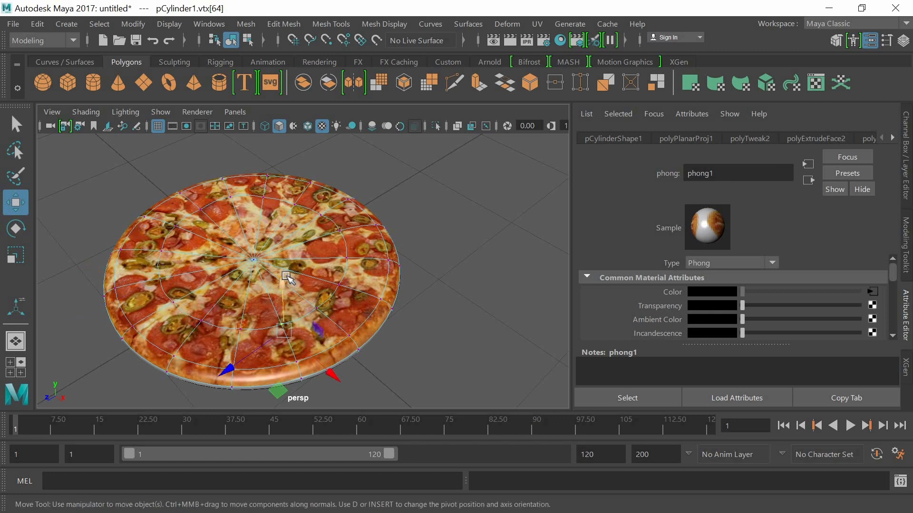
left_click_drag(287, 283, 287, 285)
left_click(195, 326)
left_click_drag(193, 281, 192, 276)
left_click(458, 292)
right_click_drag(291, 280, 360, 77)
left_click(417, 254)
Select the lower rim face loop and all the wedge faces on the disc's underside.
left_click_drag(418, 255, 349, 278, "alt")
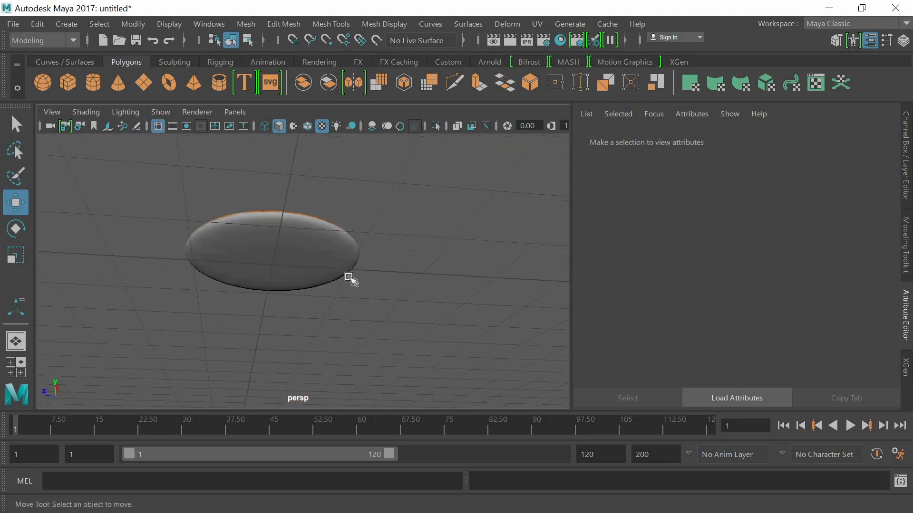
left_click(295, 241)
right_click_drag(295, 241, 300, 138)
scroll(346, 204, "up", 3)
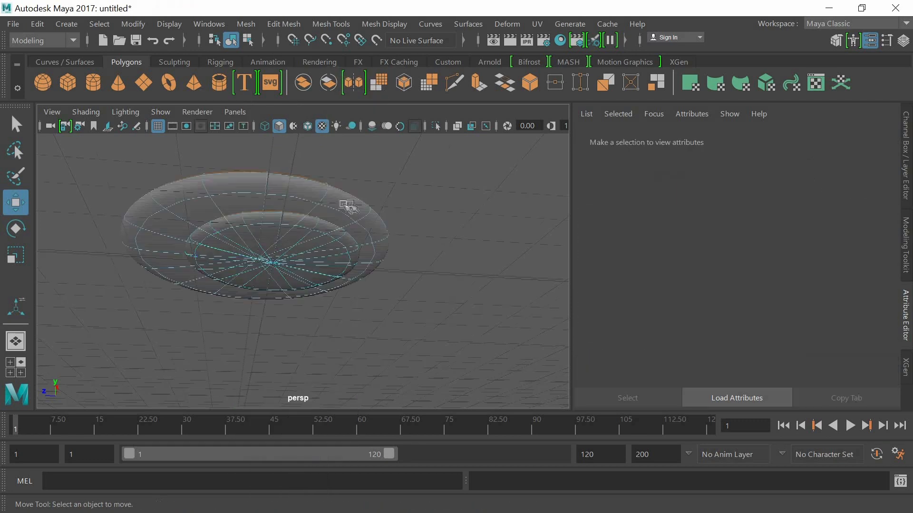
left_click(256, 151)
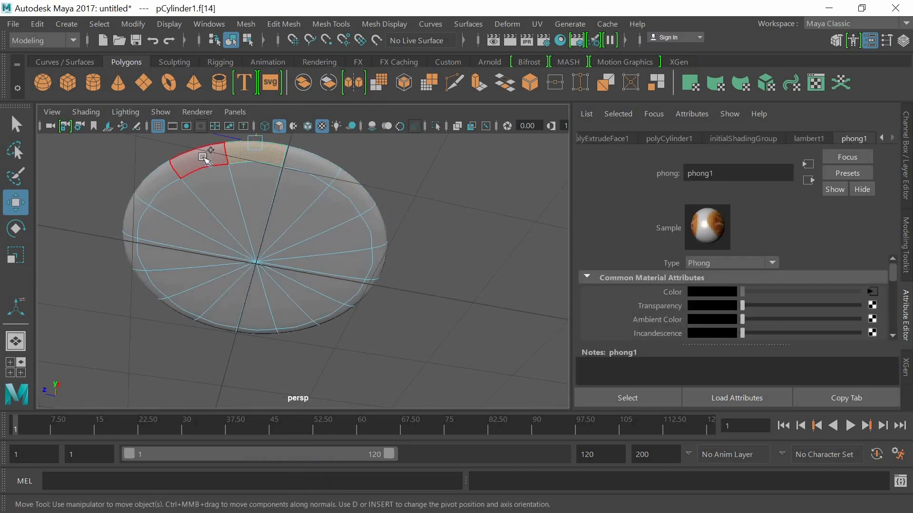
double_click(203, 158, "shift")
left_click(258, 187, "shift")
left_click(222, 186, "shift")
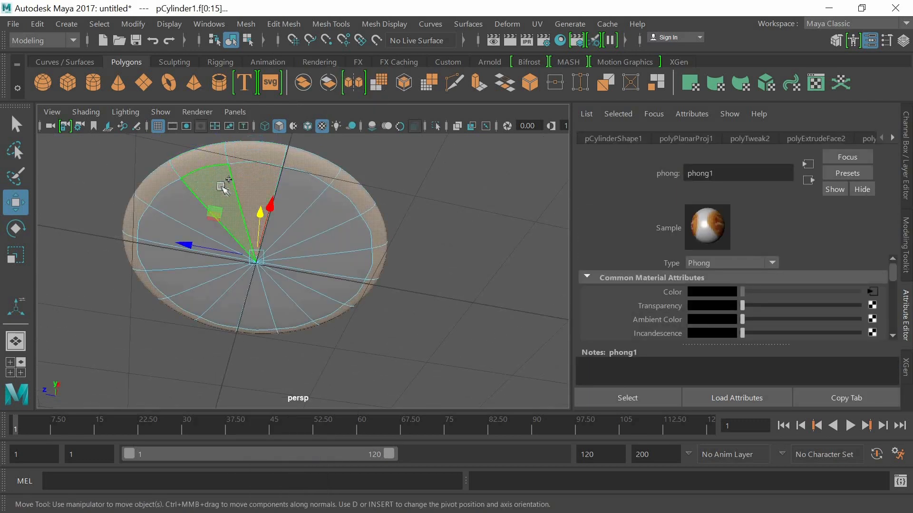
left_click(178, 212, "shift")
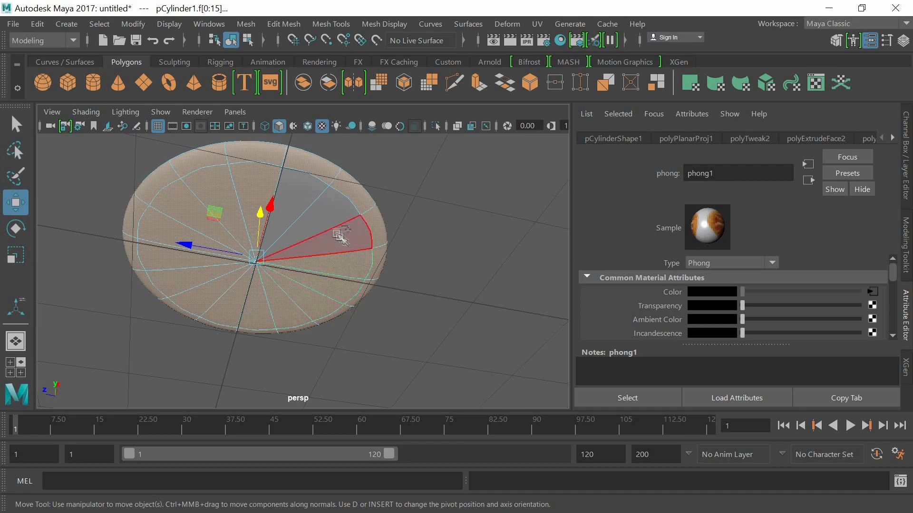
key("ctrl+z")
key("ctrl+z")
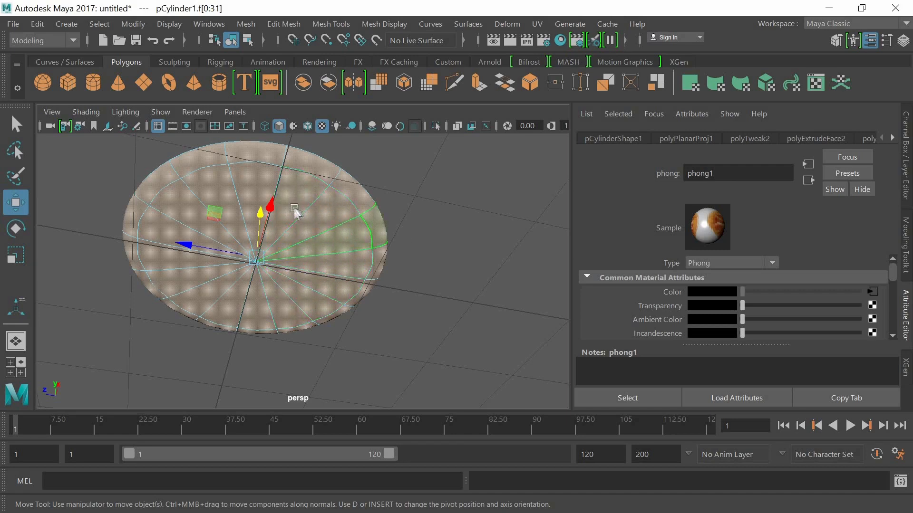
Assign a new Lambert material to the selected underside and lower rim faces.
right_click(294, 209)
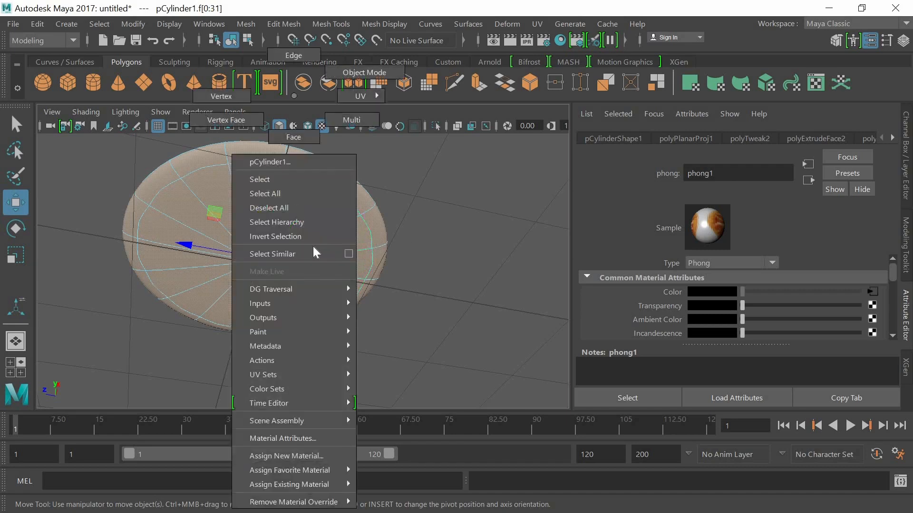
left_click(312, 458)
left_click(383, 220)
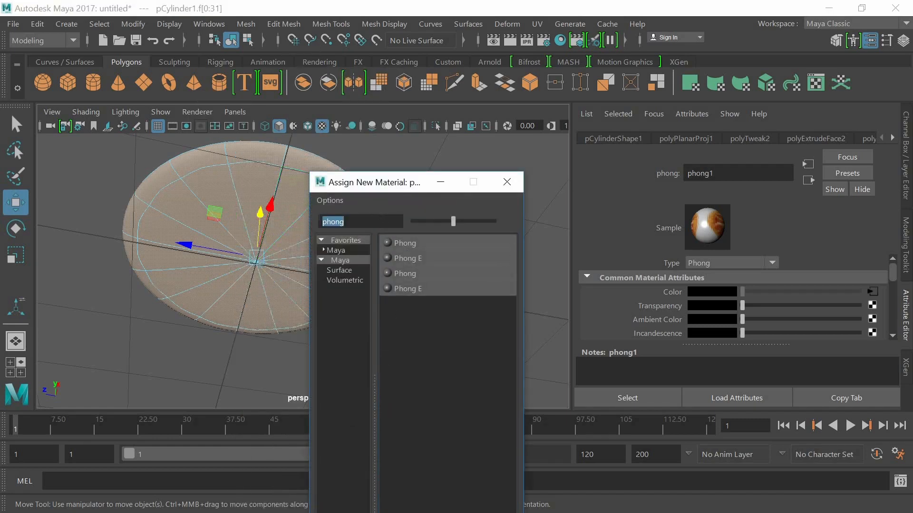
key("BackSpace")
type("fil")
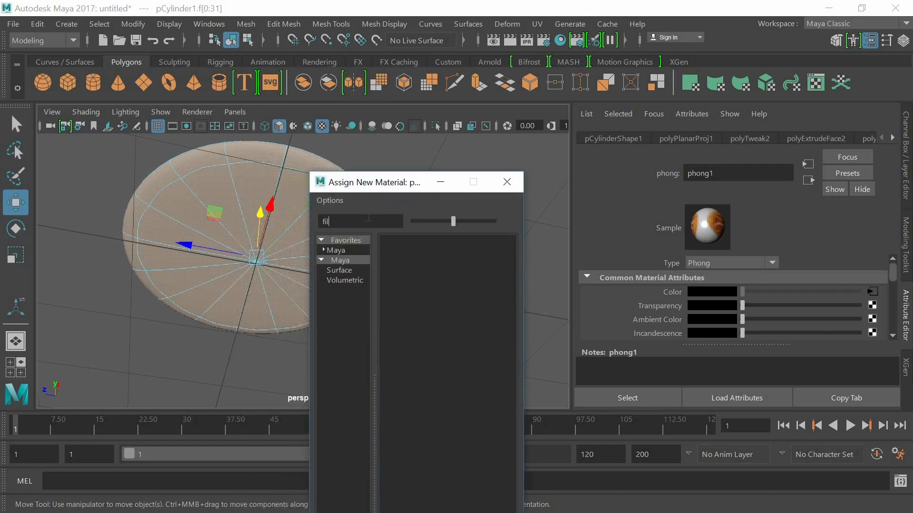
key("BackSpace")
key("BackSpace")
key("BackSpace")
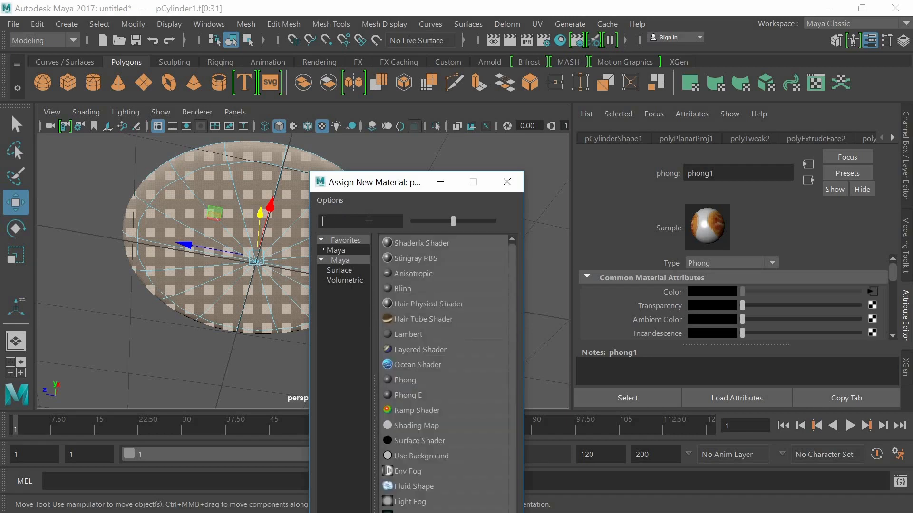
type("lam")
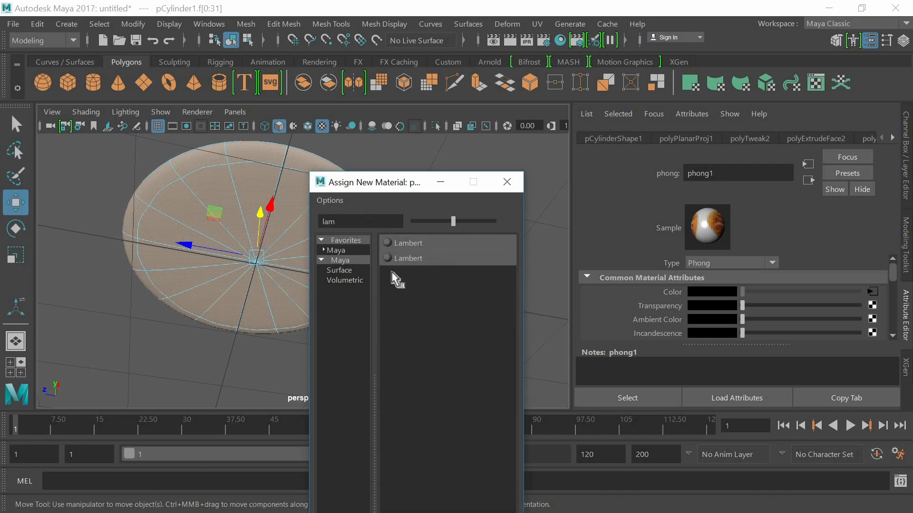
left_click(435, 243)
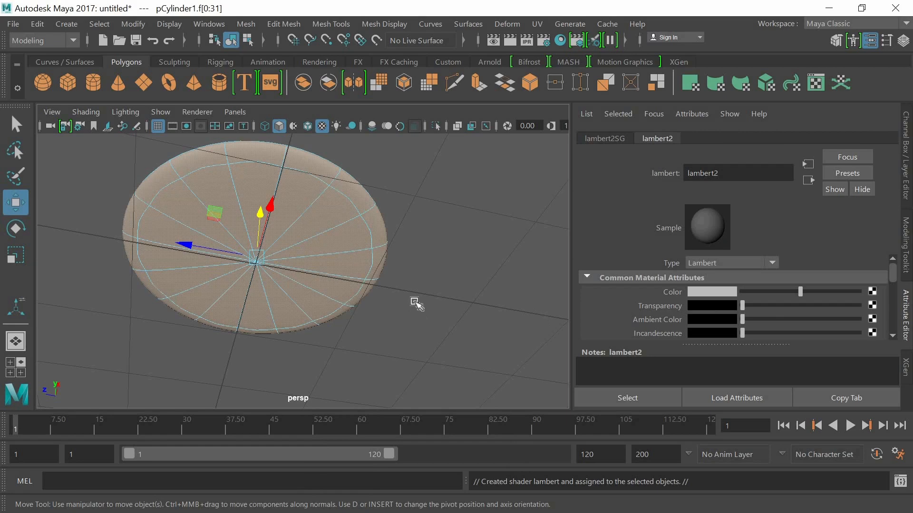
Connect a File texture to the Lambert material's color.
left_click(873, 292)
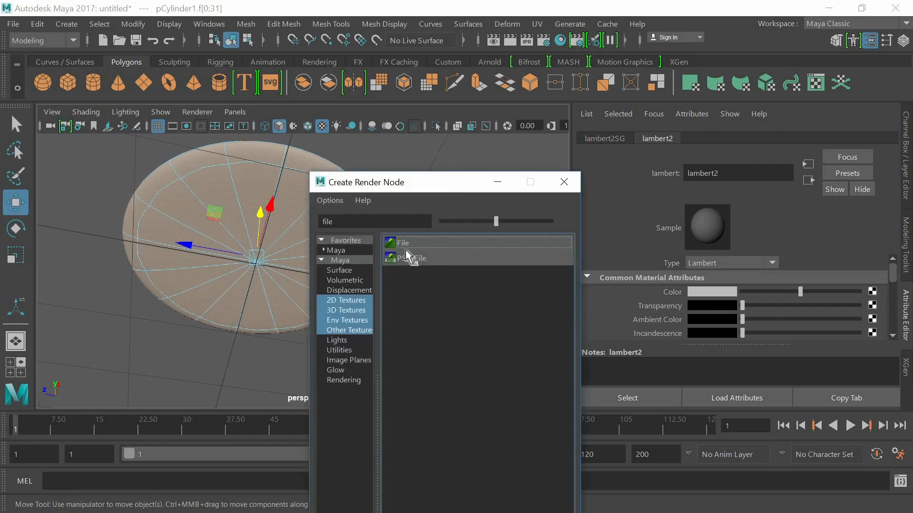
left_click(383, 222)
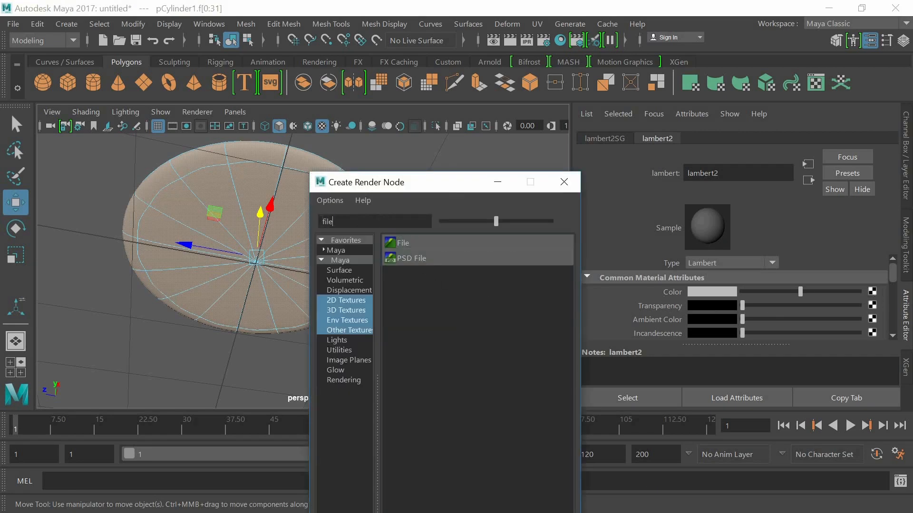
type("fil")
left_click(427, 243)
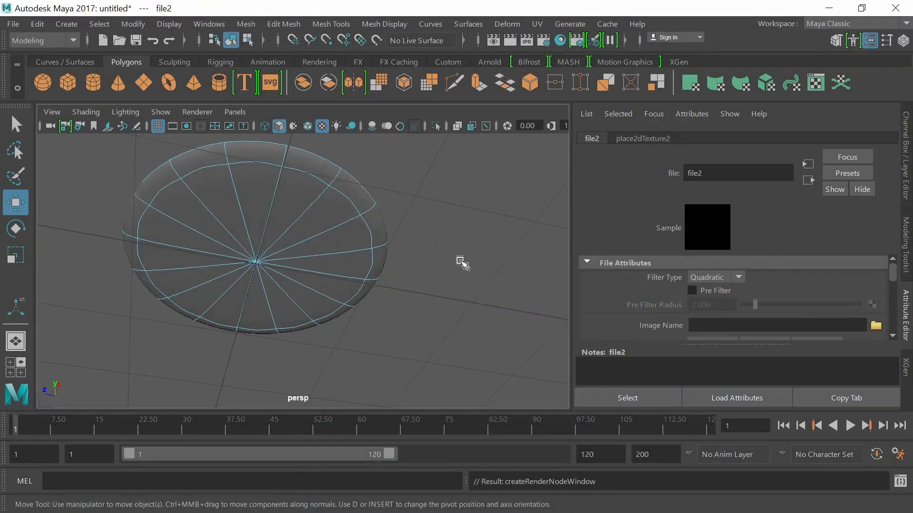
Load wqfgrsufec9atrvfzipbo1frsd9vunmwienf4mzpcrovsnoefgdqiejvun8cbqtq-.jpg from the Desktop folder as the new file texture's image.
scroll(463, 261, "up", 2)
left_click(875, 326)
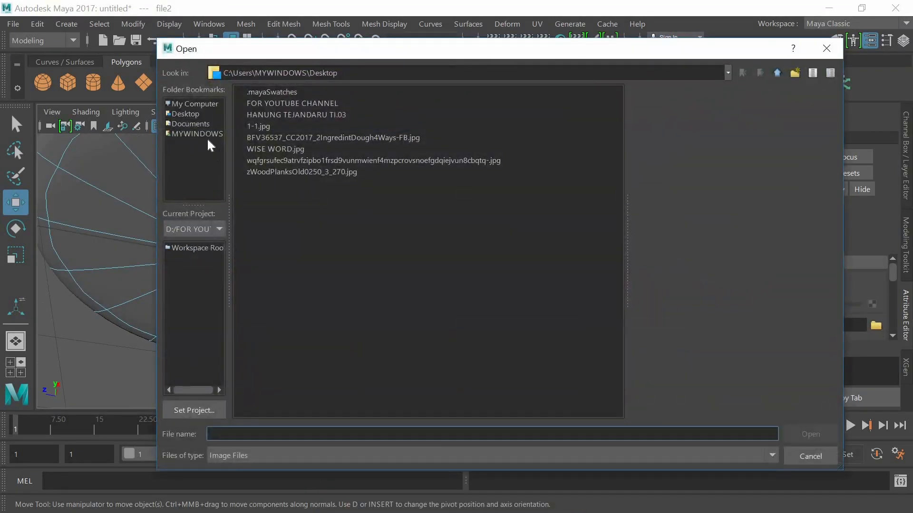
left_click(193, 113)
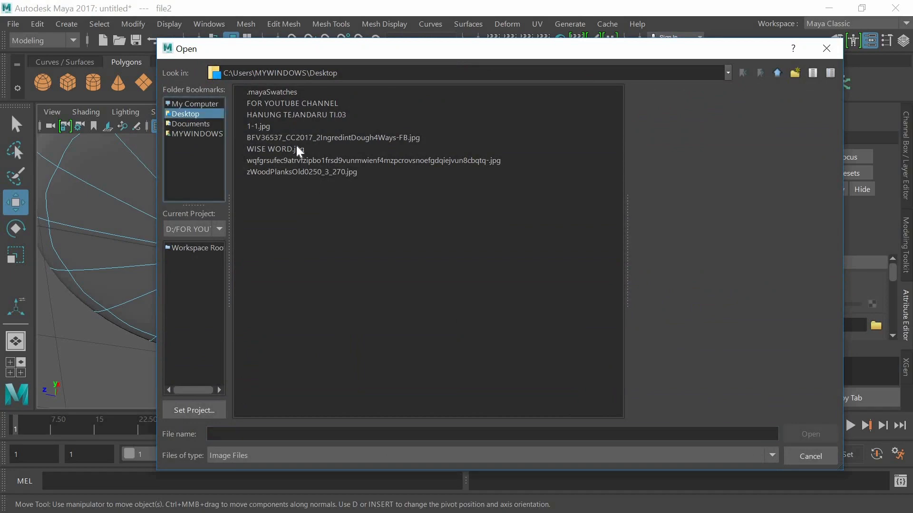
left_click(298, 131)
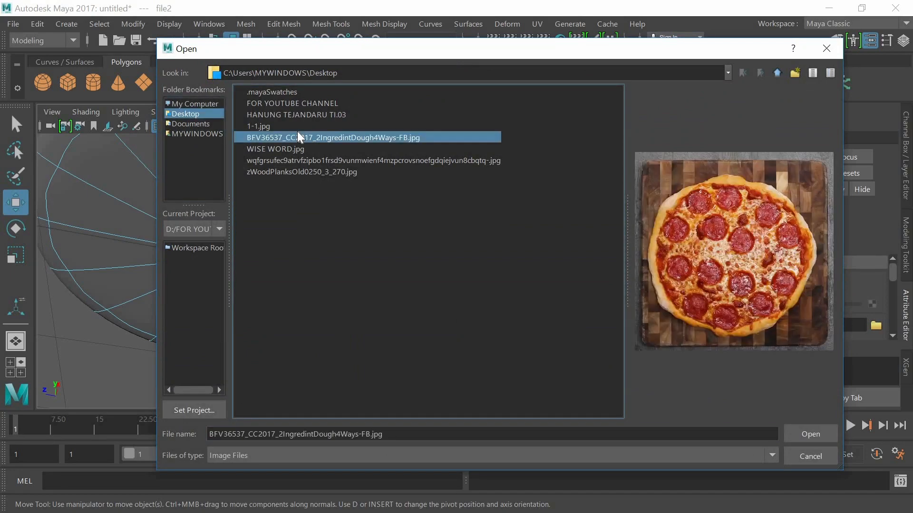
key("Down")
key("Down")
key("Return")
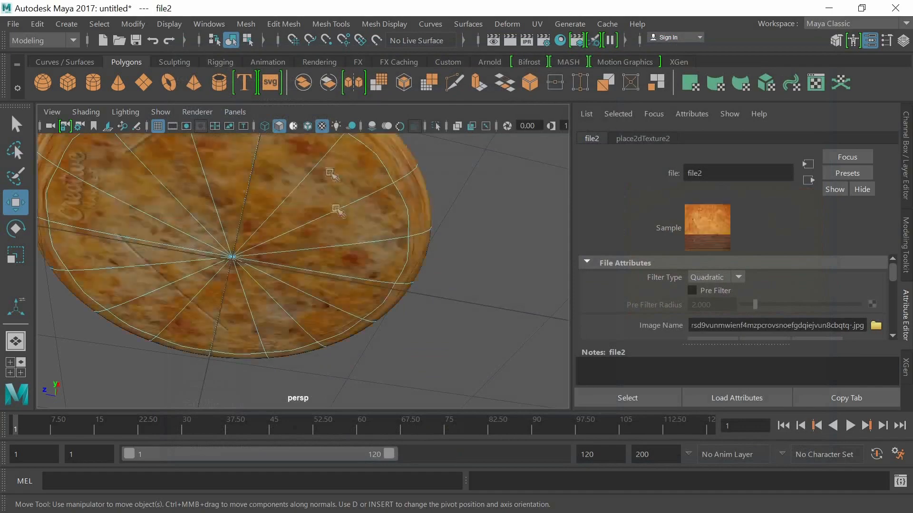
Select the rim face loop and all the wedge faces on the disc's underside.
left_click_drag(347, 224, 458, 244, "alt")
right_click_drag(458, 244, 478, 252, "alt")
left_click(373, 245)
left_click_drag(478, 252, 385, 257, "alt")
scroll(452, 230, "down", 5)
left_click_drag(435, 223, 404, 221, "alt")
scroll(350, 192, "up", 5)
scroll(382, 208, "down", 3)
left_click(373, 187)
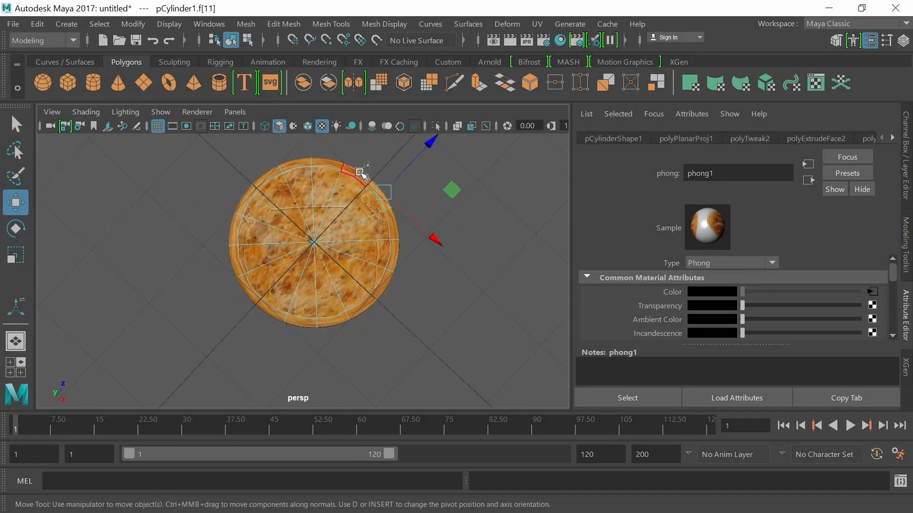
double_click(360, 173, "shift")
left_click(339, 194, "shift")
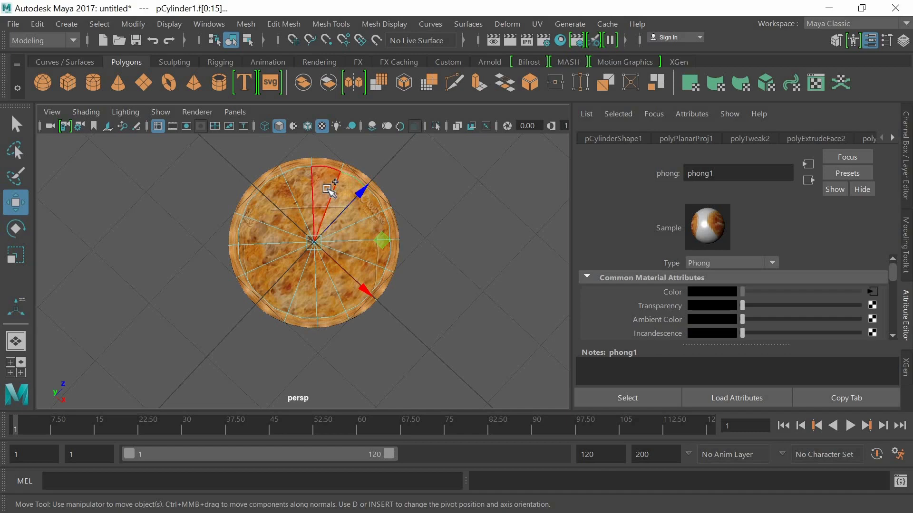
left_click(327, 189, "shift")
left_click(295, 188, "shift")
left_click(284, 192, "shift")
left_click(268, 211, "shift")
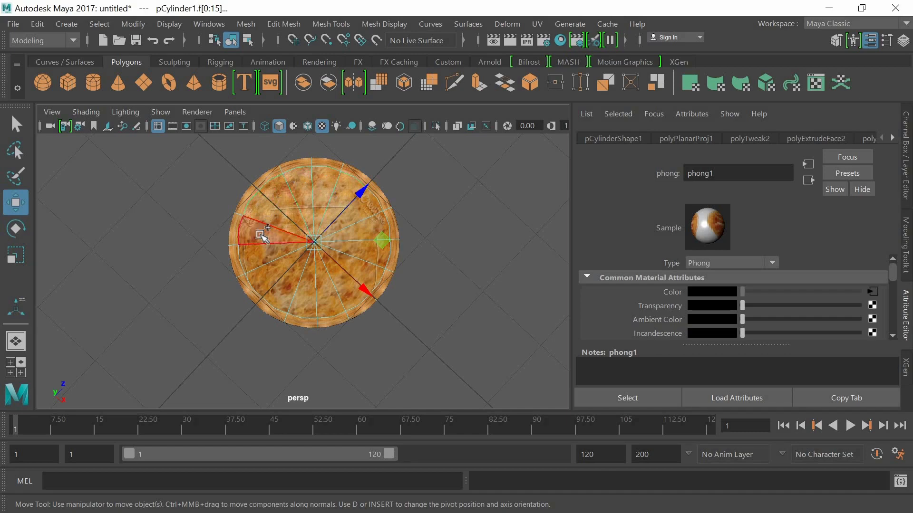
left_click(261, 230, "shift")
left_click(264, 261, "shift")
left_click(289, 285, "shift")
left_click(306, 292, "shift")
left_click(331, 289, "shift")
left_click(353, 279, "shift")
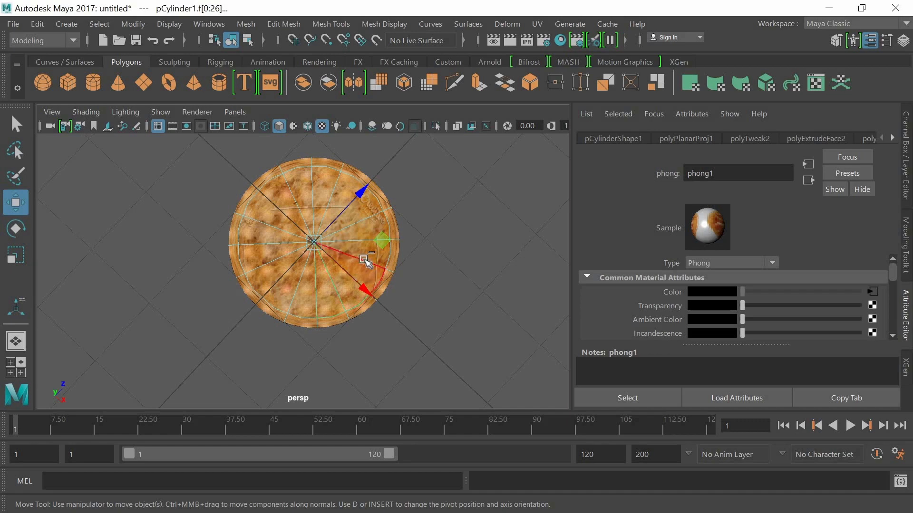
left_click(361, 260, "shift")
left_click(364, 243, "shift")
left_click(366, 222, "shift")
left_click(361, 215, "shift")
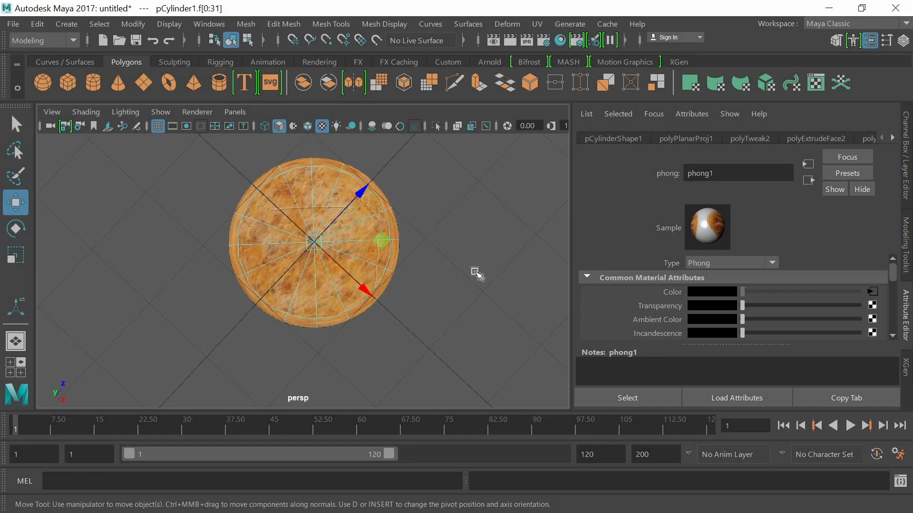
Apply a planar UV mapping to the selected underside faces, fitted to the bounding box and projected from the camera.
scroll(468, 266, "up", 4)
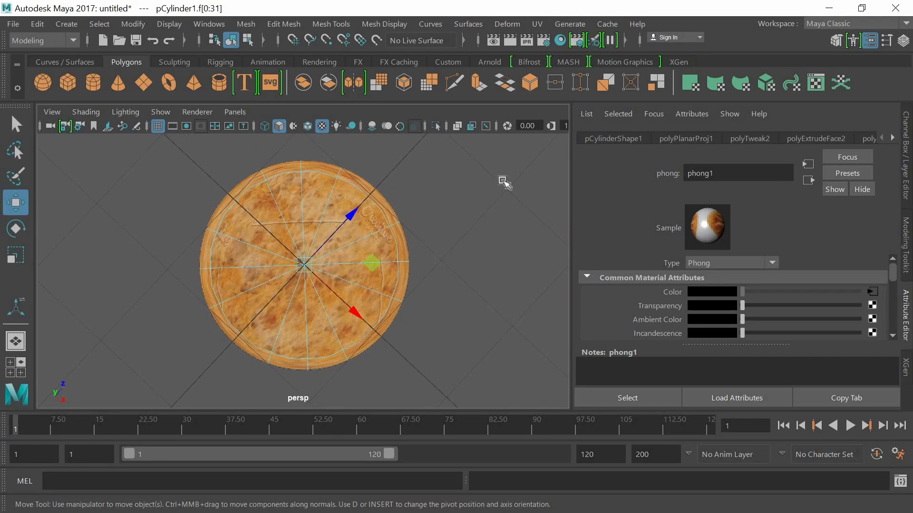
left_click(539, 26)
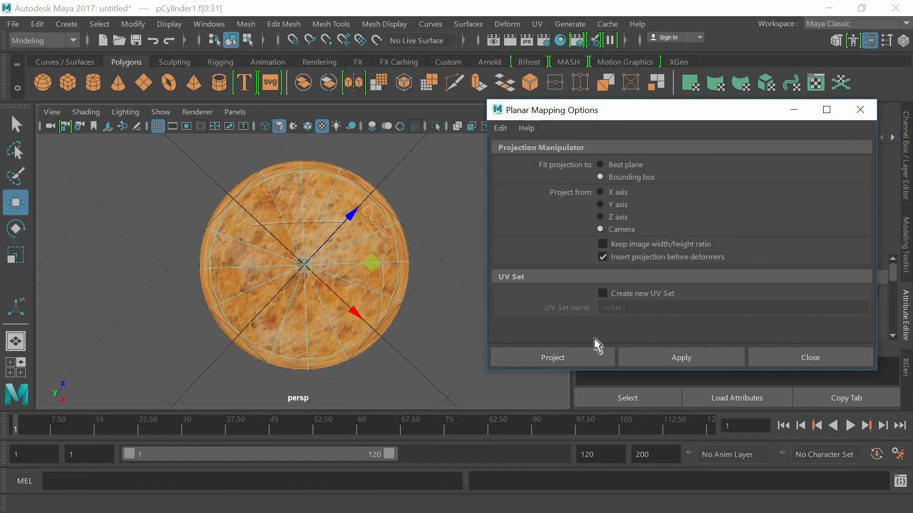
left_click(553, 358)
Return the pizza to object mode and clear the selection.
left_click_drag(479, 284, 455, 297, "alt")
left_click_drag(459, 214, 472, 223)
left_click(501, 269)
left_click_drag(455, 311, 362, 230, "alt")
right_click_drag(330, 240, 409, 72)
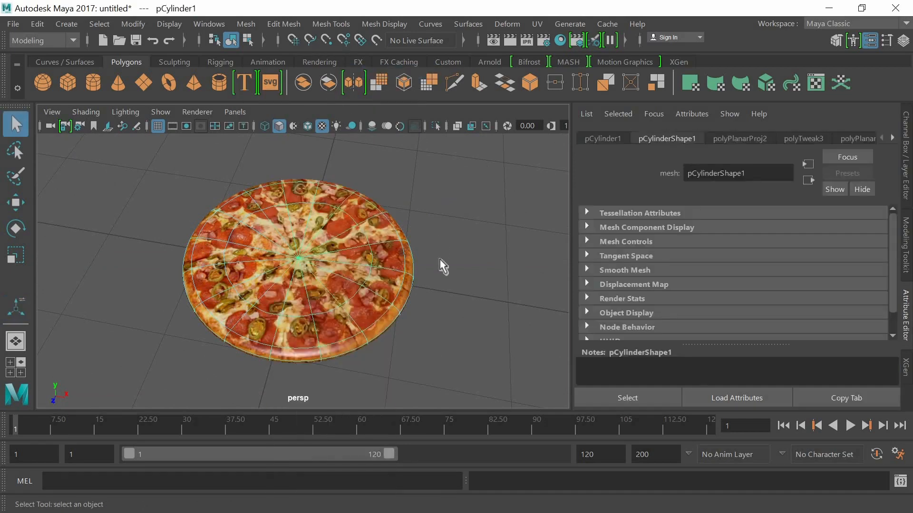
right_click_drag(440, 257, 440, 289, "alt")
left_click(441, 285)
mouse_move(441, 285)
left_mouse_down("alt")
mouse_move(434, 249)
mouse_move(409, 258)
mouse_move(444, 291)
mouse_move(430, 286)
left_mouse_up("alt")
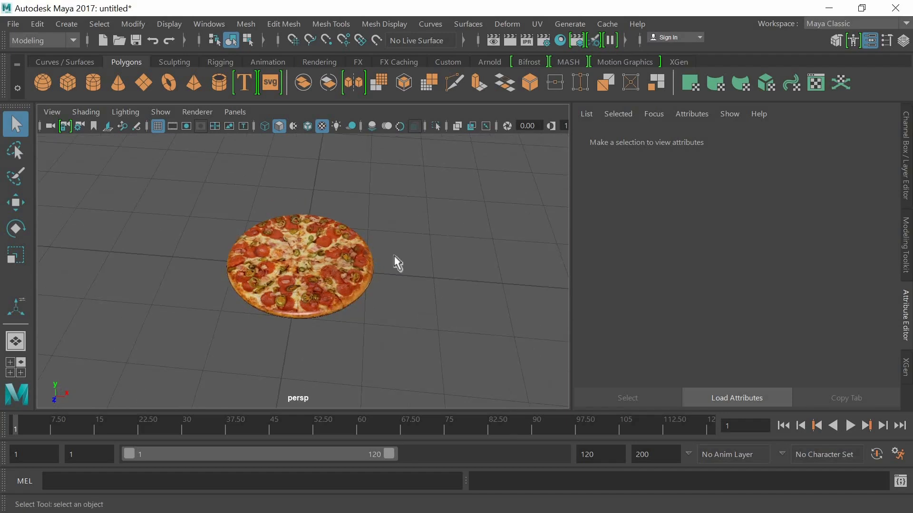
Create a default polygon cylinder and move it beside the pizza to about X 2.13, Z 1.056.
left_click(906, 161)
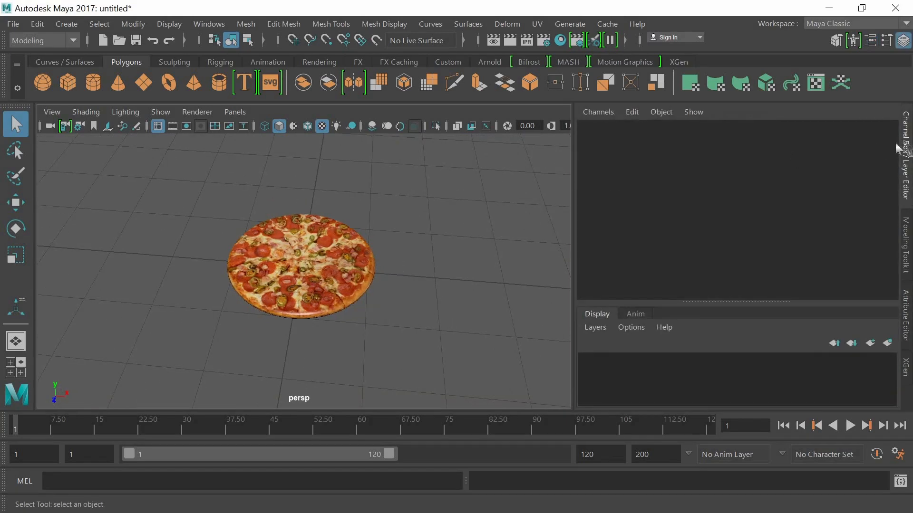
left_click_drag(387, 187, 414, 197, "alt")
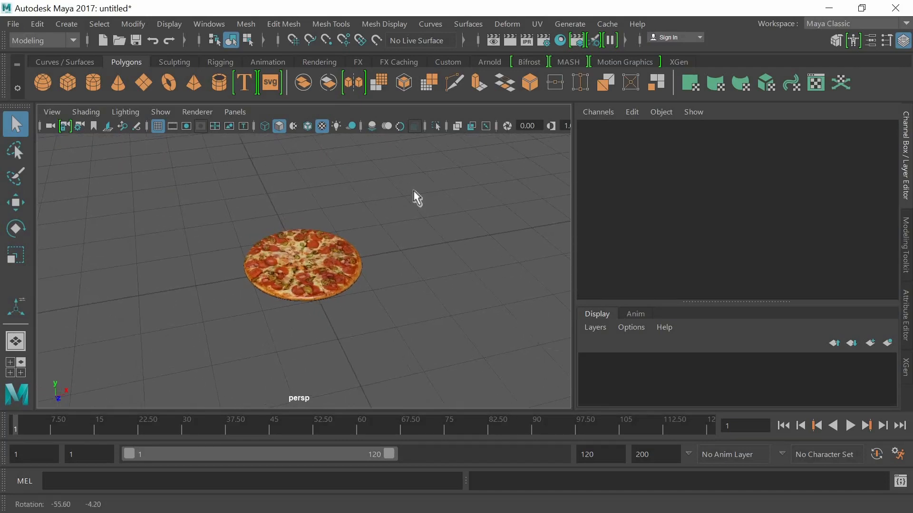
double_click(94, 85)
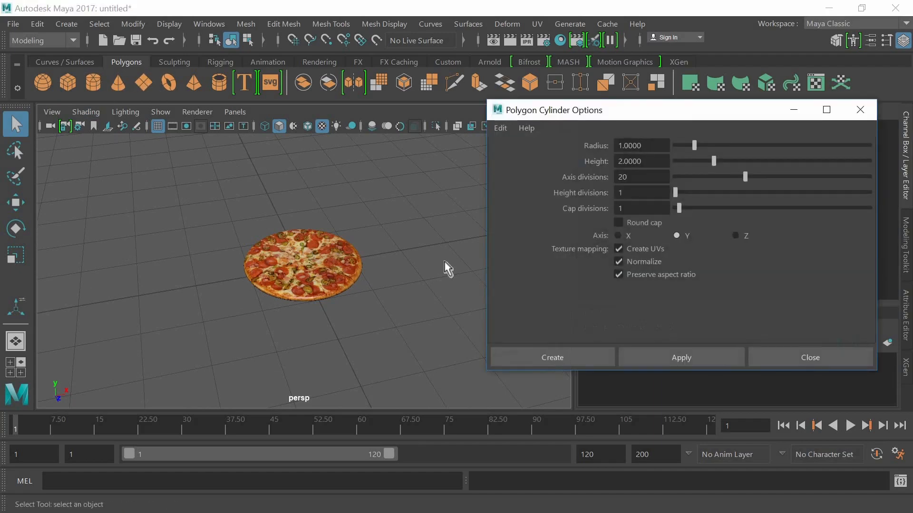
left_click(860, 110)
left_click(94, 84)
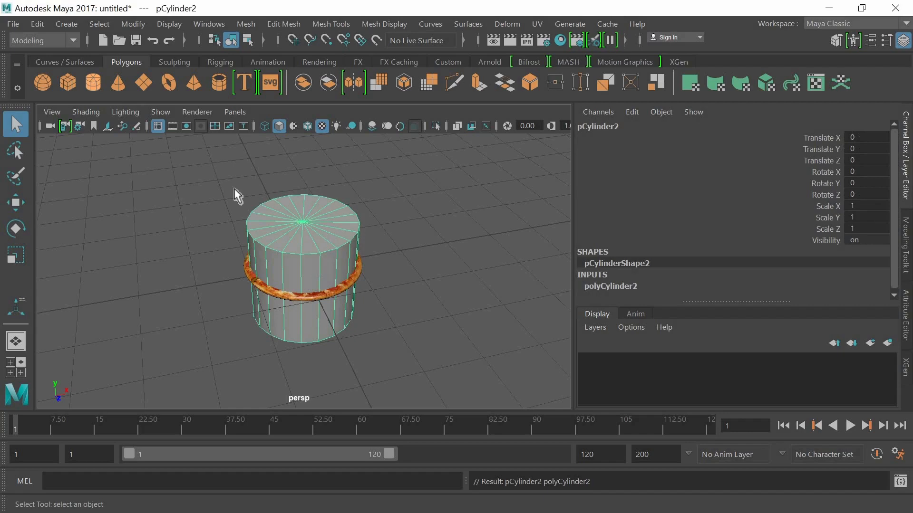
key("w")
left_click_drag(370, 292, 491, 326)
key("f")
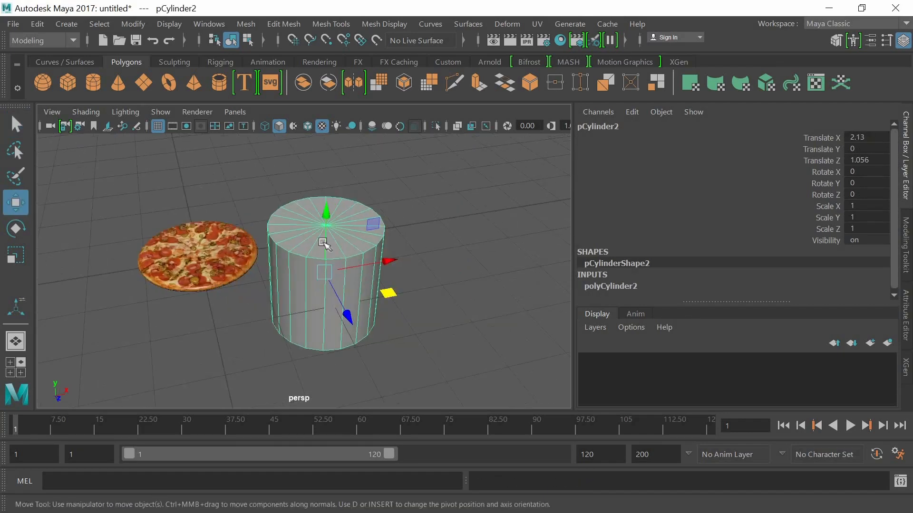
Flatten the new cylinder into a thin disc with a Y scale of about 0.034 and raise it to about Y 0.142.
key("r")
left_click_drag(326, 213, 326, 279)
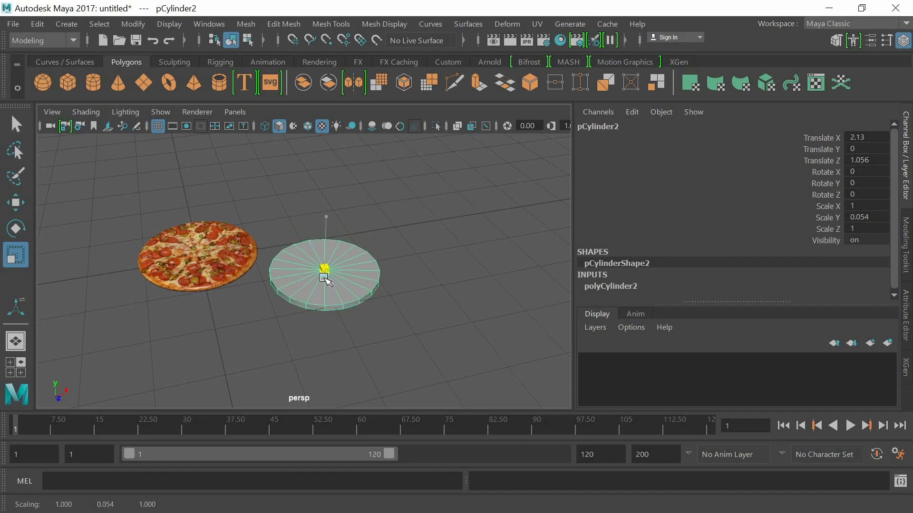
key("w")
scroll(340, 241, "up", 3)
mouse_move(340, 240)
left_mouse_down()
mouse_move(343, 220)
mouse_move(344, 244)
left_mouse_up()
key("r")
Extrude the thin disc's side face loop, scaling it outward and raising it to about Y 0.237 to form the plate's sloping wall.
right_click_drag(343, 300, 343, 137)
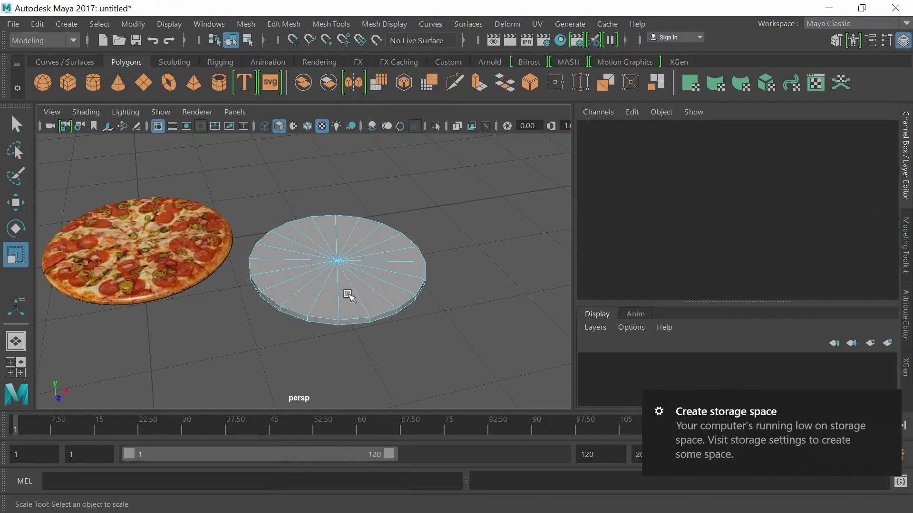
double_click(361, 323)
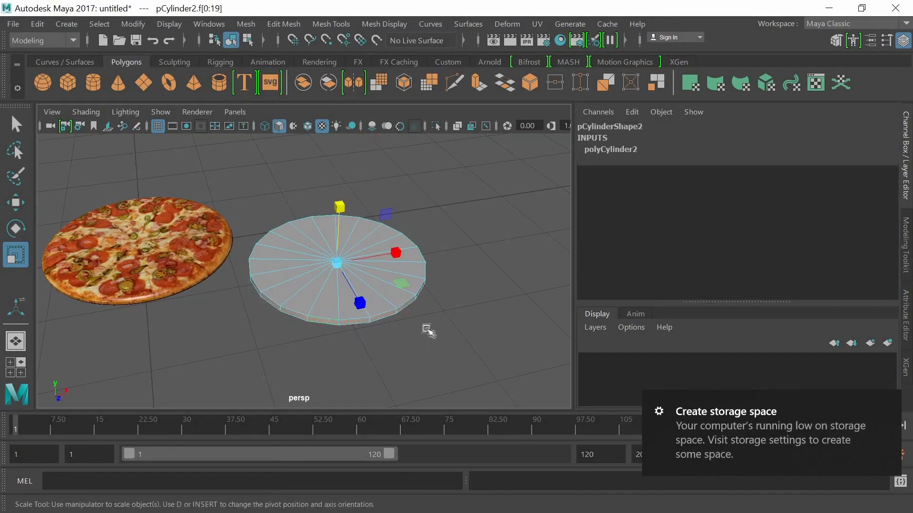
key("ctrl+e")
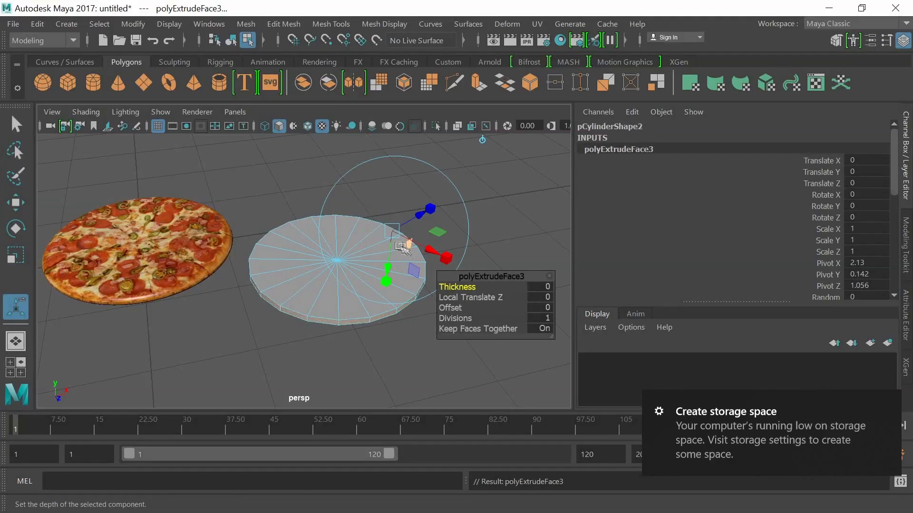
key("w")
left_click_drag(340, 217, 340, 205)
key("r")
left_click_drag(339, 256, 357, 282)
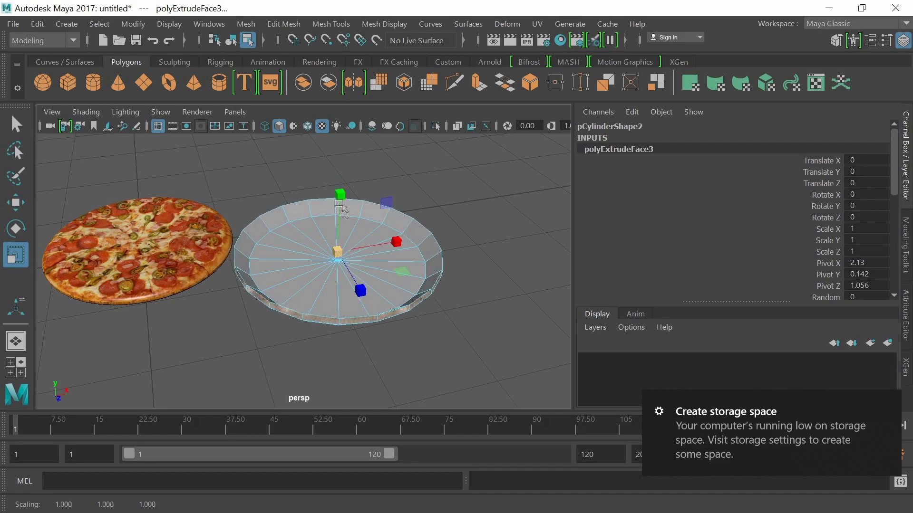
key("w")
left_click_drag(341, 187, 343, 194)
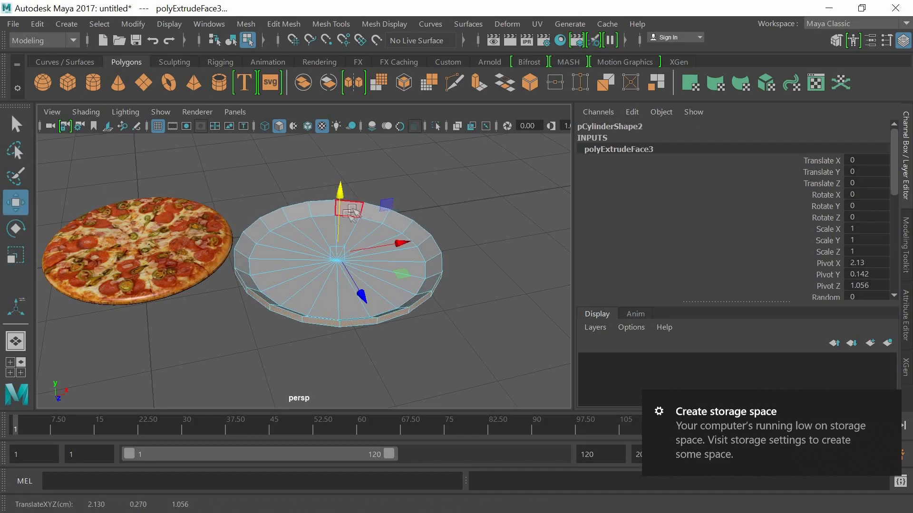
left_click_drag(343, 199, 342, 202)
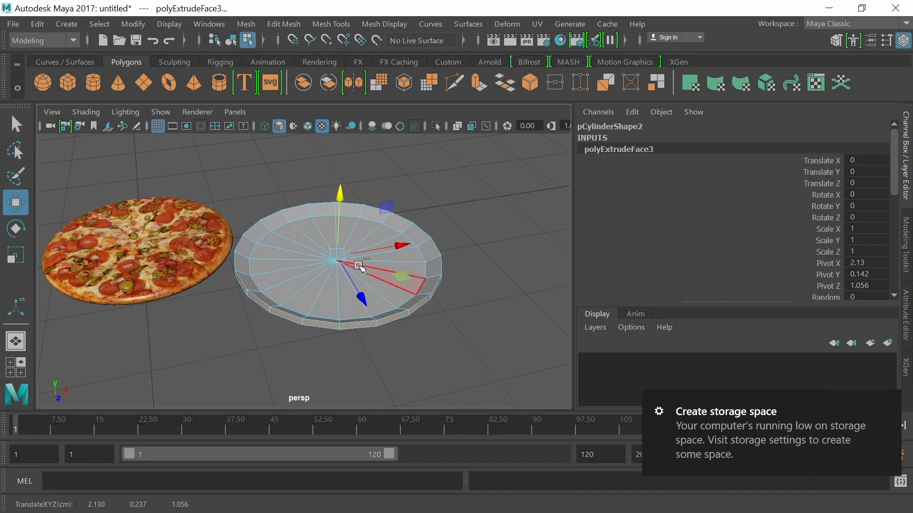
Extrude the outer face loop again, scaling it outward and raising it slightly to form the plate's lip.
key("ctrl+e")
left_click_drag(441, 240, 401, 259)
key("r")
mouse_move(338, 255)
left_mouse_down()
mouse_move(354, 256)
mouse_move(344, 249)
left_mouse_up()
key("w")
left_click_drag(339, 206, 339, 202)
Scale the edge loop on the inside of the plate's lip slightly and turn on the smooth mesh preview.
right_click_drag(415, 299, 413, 56)
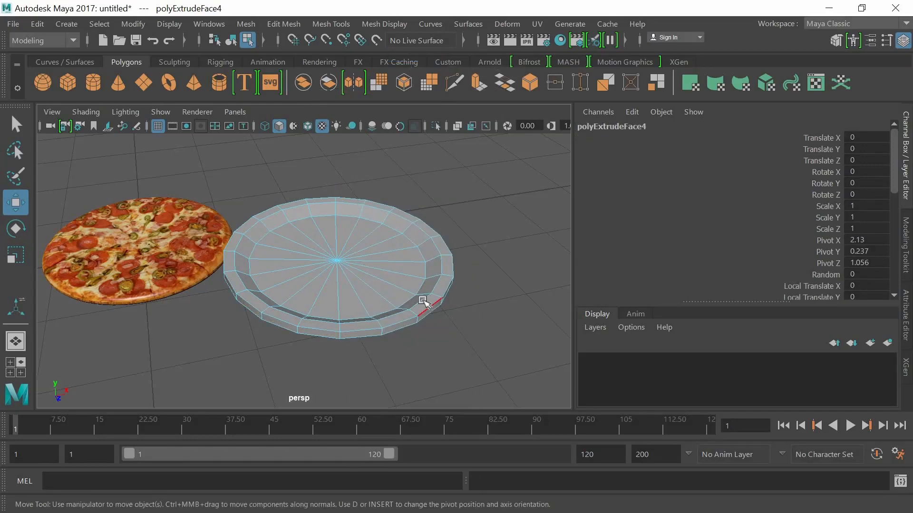
left_click(423, 301)
key("r")
left_click_drag(339, 253, 340, 257)
key("3")
scroll(405, 270, "up", 3)
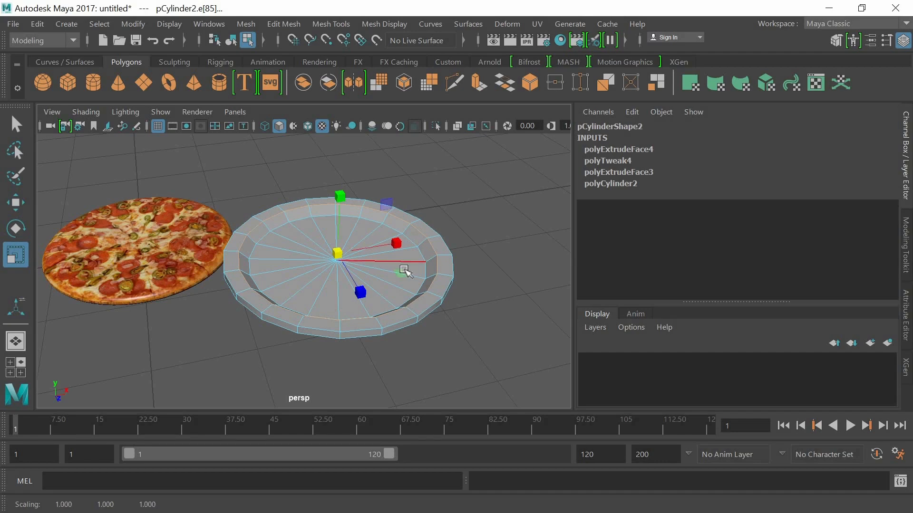
middle_click_drag(262, 284, 243, 278, "alt")
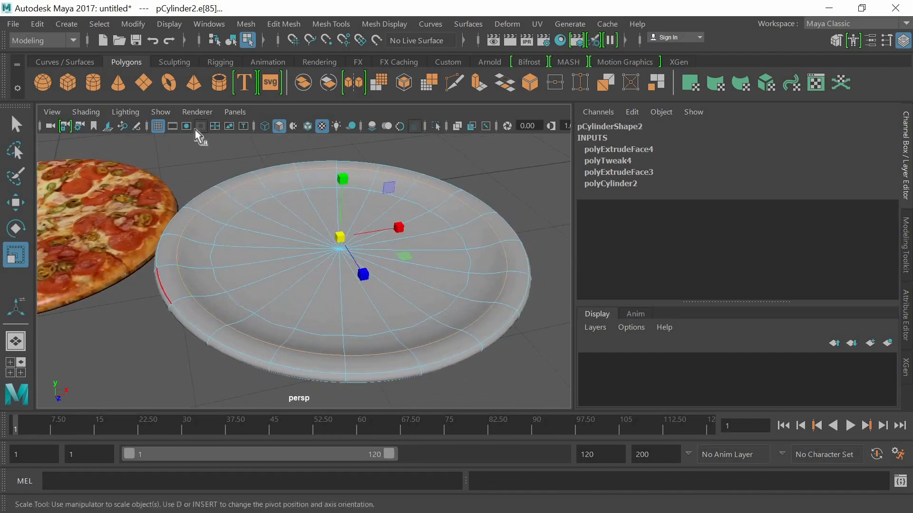
Insert four supporting edge loops around the plate's rim with Insert Edge Loop to tighten its smoothed edges.
left_click(281, 26)
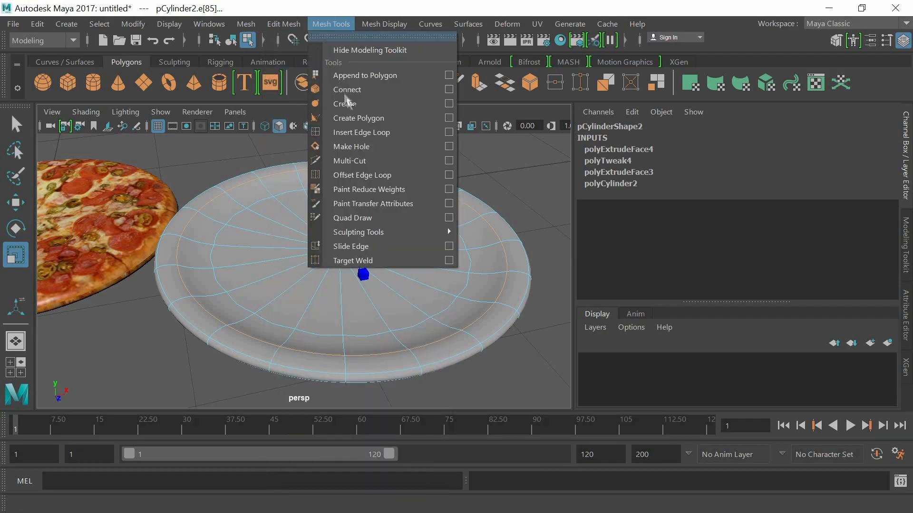
left_click(361, 132)
left_click_drag(403, 343, 449, 281, "alt")
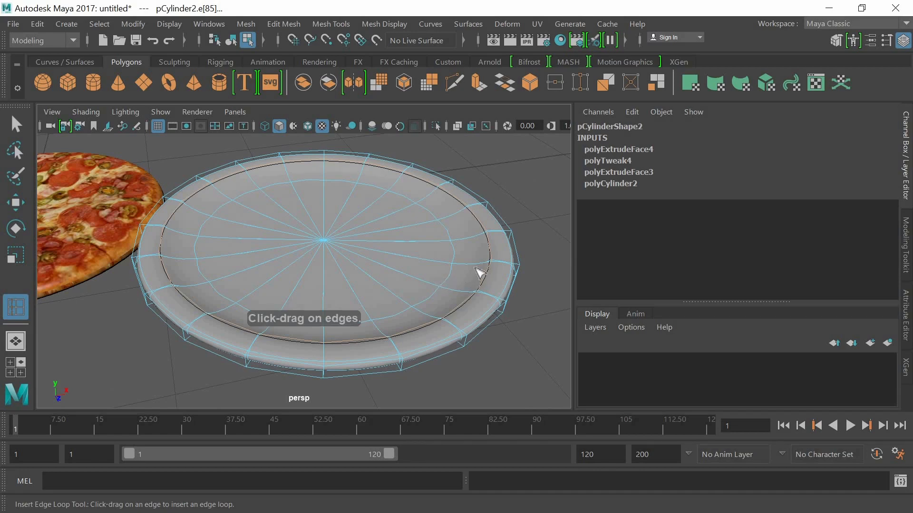
key("2")
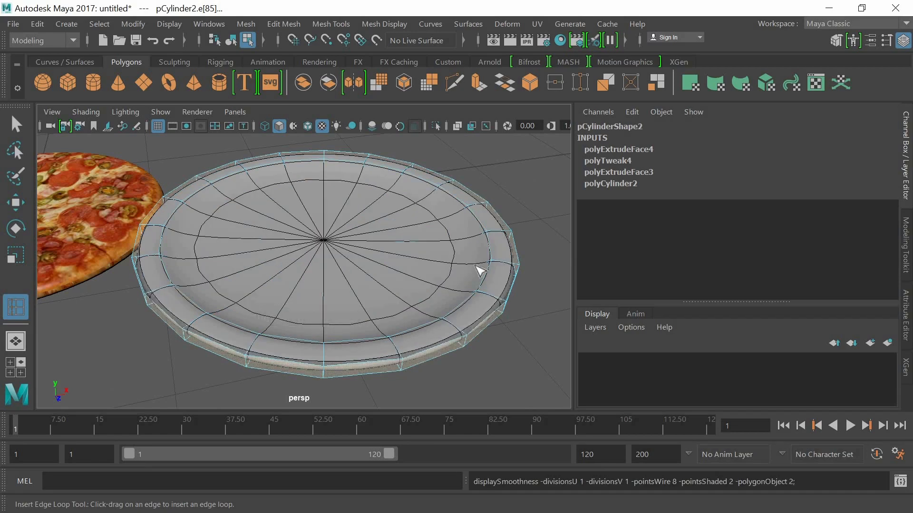
key("1")
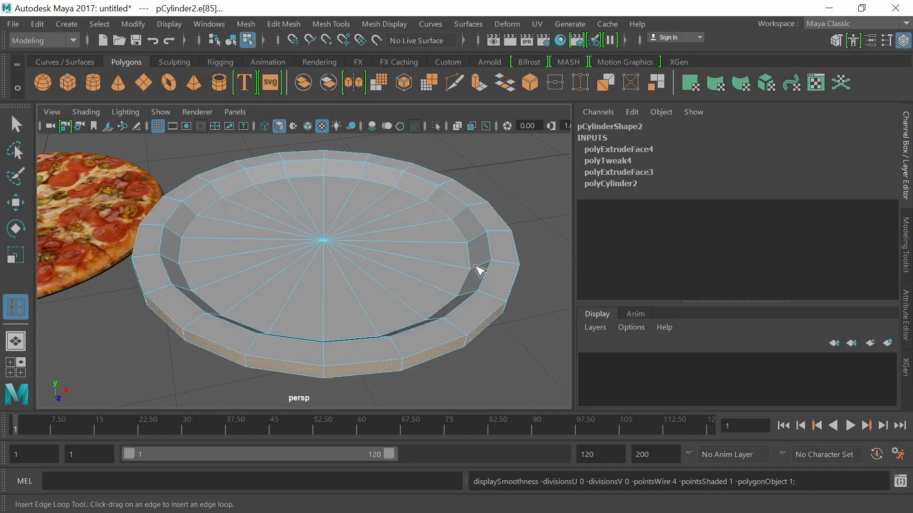
scroll(480, 270, "up", 3)
key("F8")
left_click_drag(486, 267, 408, 280, "alt")
key("3")
key("1")
key("3")
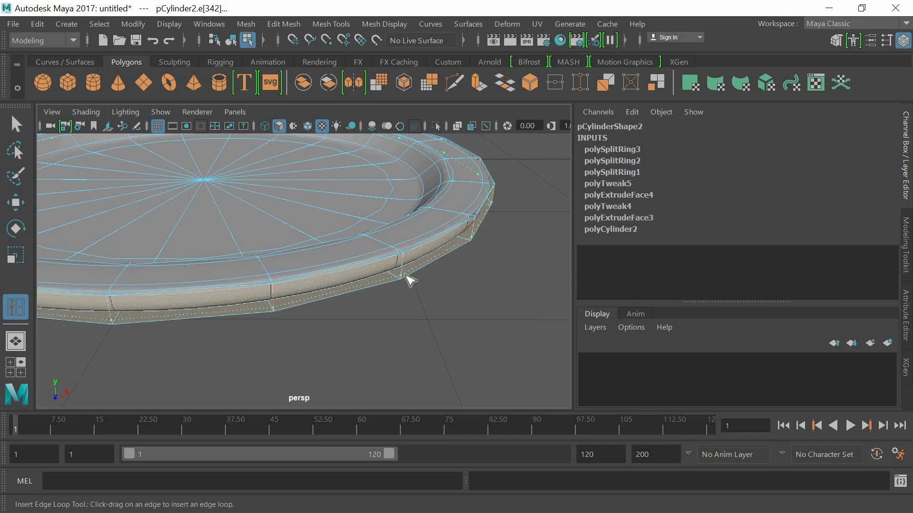
left_click_drag(439, 275, 442, 277)
left_click_drag(447, 278, 482, 285, "alt")
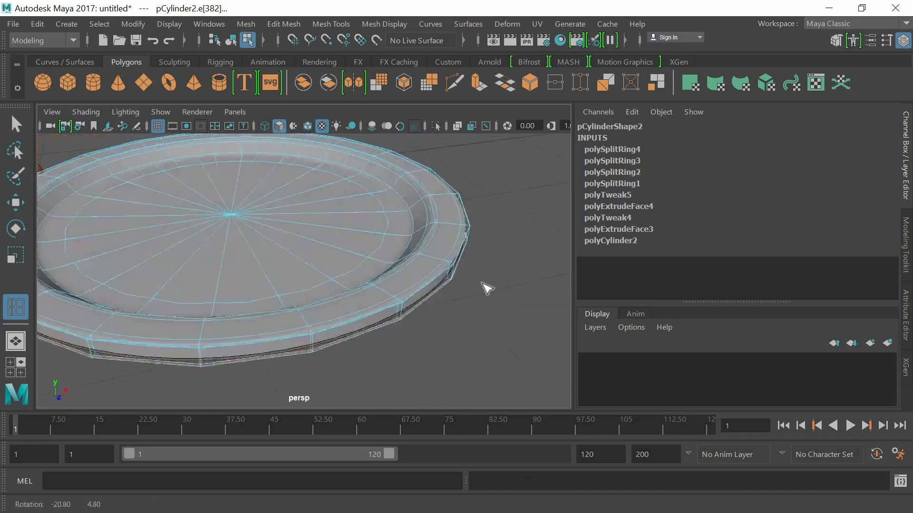
Return the plate to object mode and clear the selection.
right_click_drag(482, 284, 407, 290, "alt")
left_click_drag(407, 290, 354, 265, "alt")
scroll(310, 247, "up", 2)
right_click_drag(310, 246, 392, 62)
left_click(454, 214)
left_click_drag(413, 239, 287, 212, "alt")
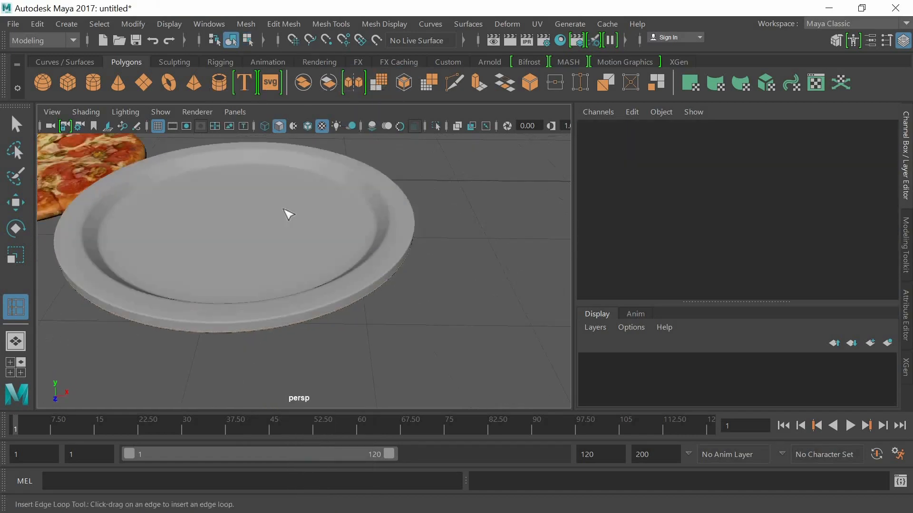
Move the plate under the pizza to about X -0.004, Z 0.144, and raise the pizza so it rests on the plate.
left_click(377, 234)
key("w")
key("f")
left_click_drag(380, 236, 179, 251, "alt")
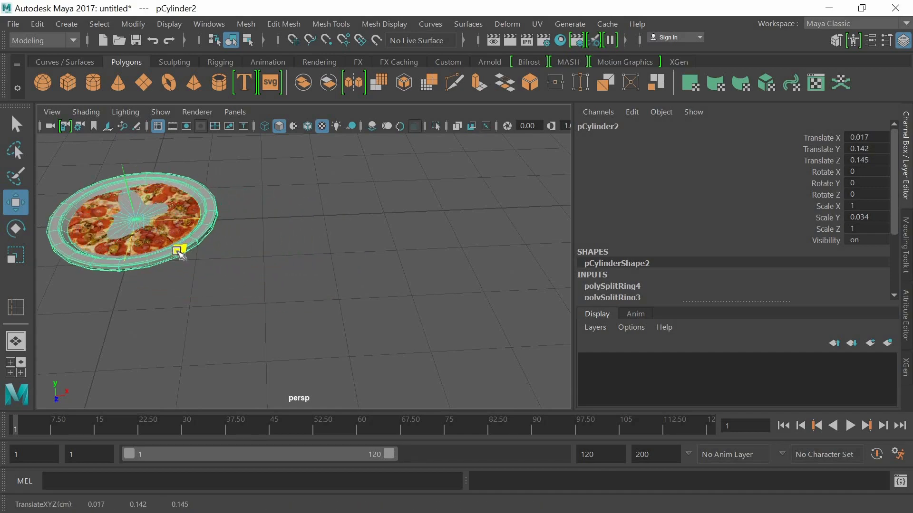
key("f")
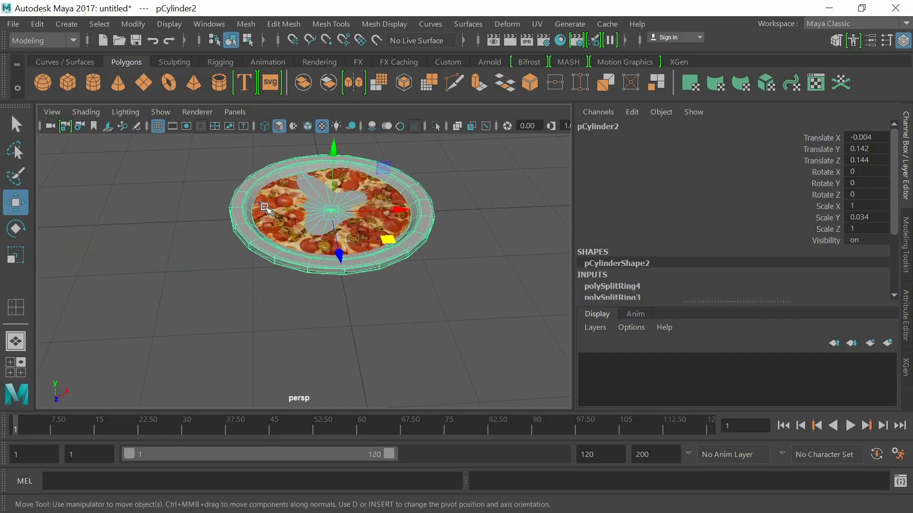
left_click(265, 209)
left_click_drag(334, 156, 332, 147)
Flatten the plate slightly, adjust its overall size to fit around the pizza, and clear the selection.
left_click(406, 253)
key("f")
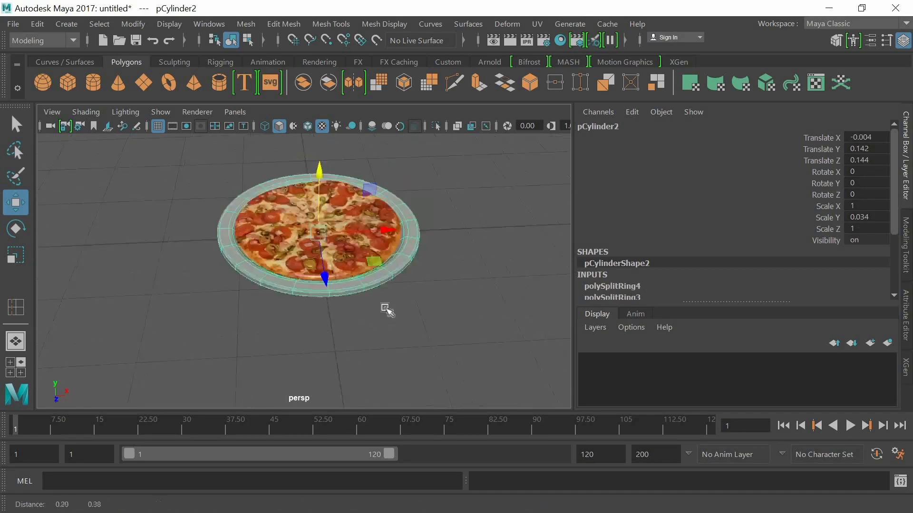
key("r")
left_click_drag(325, 176, 327, 186)
left_click_drag(327, 236, 325, 237)
left_click(429, 230)
left_click(480, 255)
right_click_drag(480, 255, 377, 257, "alt")
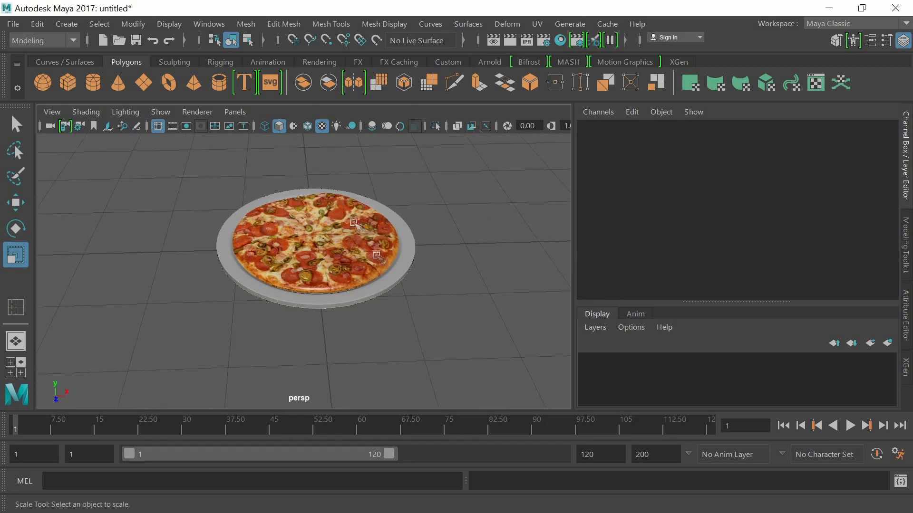
Select the pizza and plate together, raise them until the plate sits at about Y 0.18, and clear the selection.
left_click_drag(353, 223, 376, 256)
key("w")
left_click_drag(317, 190, 318, 185)
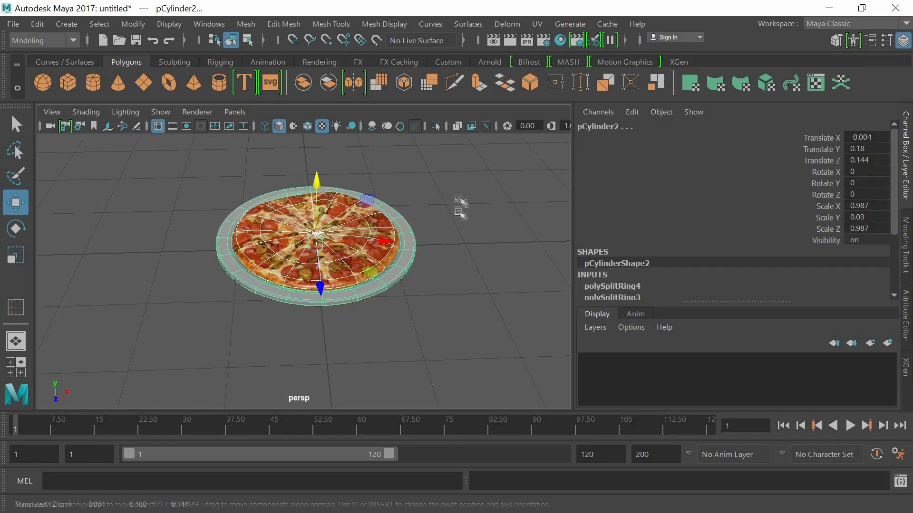
left_click(456, 216)
left_click_drag(442, 212, 446, 233, "alt")
scroll(401, 226, "up", 2)
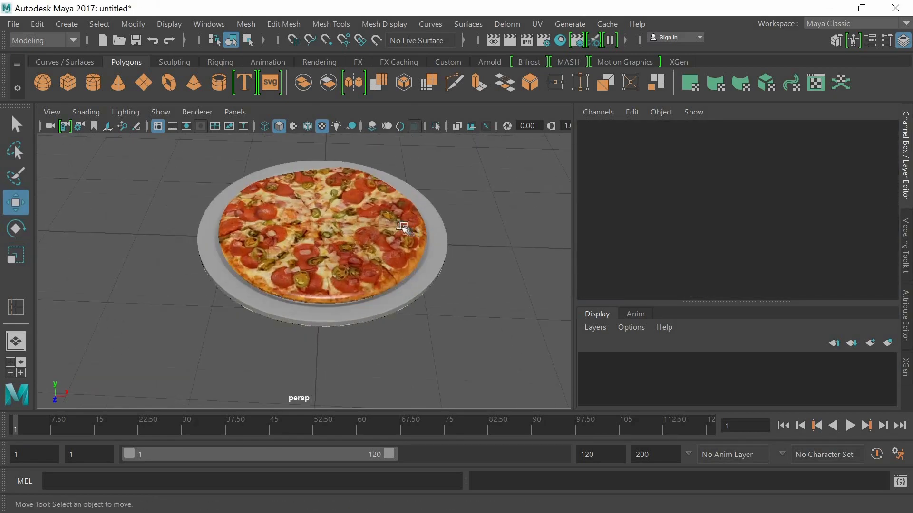
Duplicate the plate together with its pizza and place the copy beside the original.
left_click(402, 232)
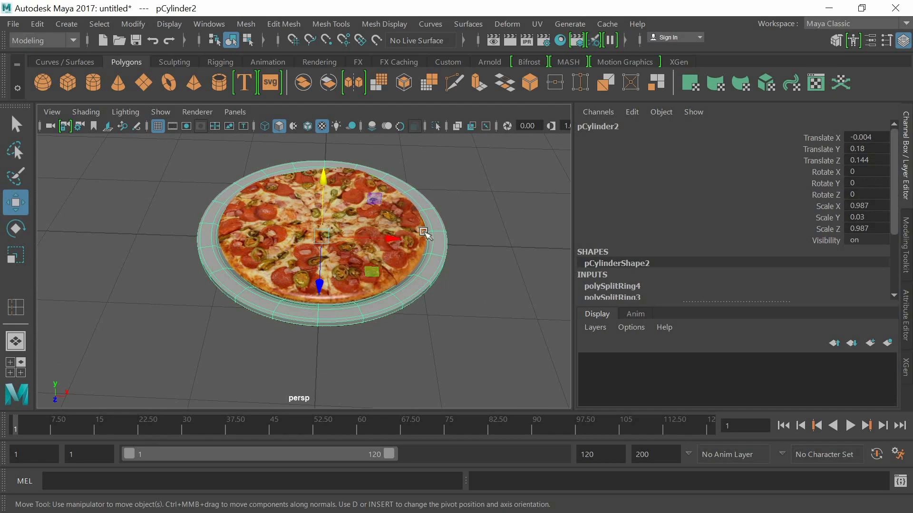
left_click(370, 276, "shift")
scroll(393, 271, "down", 2)
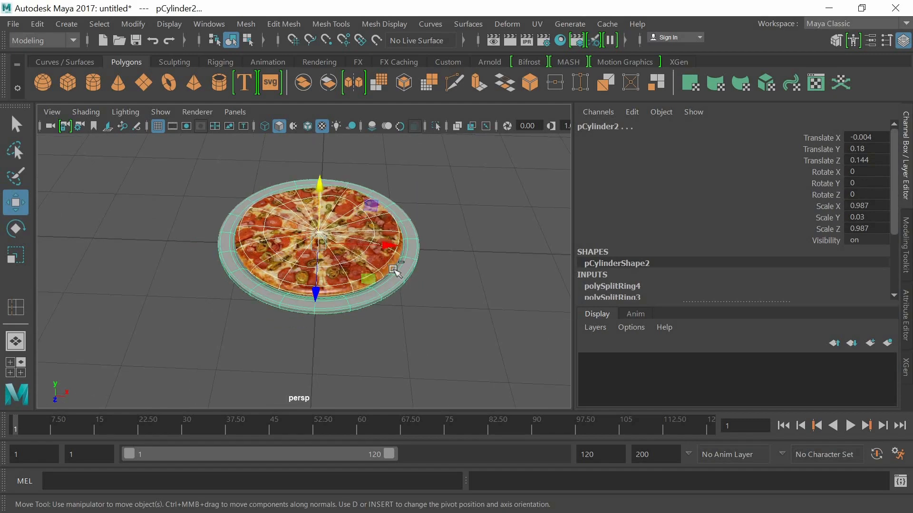
key("ctrl+d")
middle_click_drag(417, 252, 546, 232)
Make another copy of the plate and pizza, place it behind the others at about X 0.17, Z -2.461, and hide the grid.
middle_click_drag(432, 335, 394, 358, "alt")
key("ctrl+d")
left_click_drag(473, 273, 345, 207)
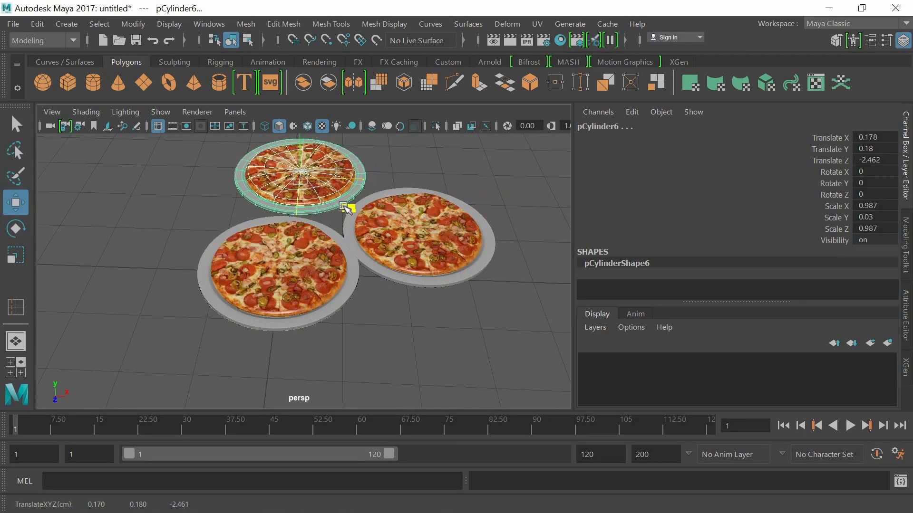
left_click(464, 307)
left_click_drag(463, 305, 238, 191, "alt")
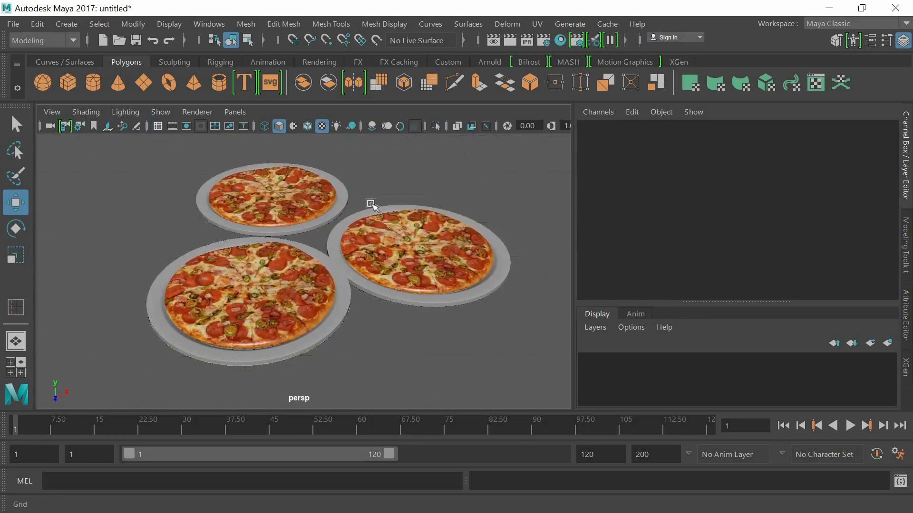
Try sliding the rear pizza off its plate toward the front pizza, and clear the selection.
left_click_drag(375, 190, 350, 189, "alt")
scroll(376, 210, "up", 3)
left_click(347, 190)
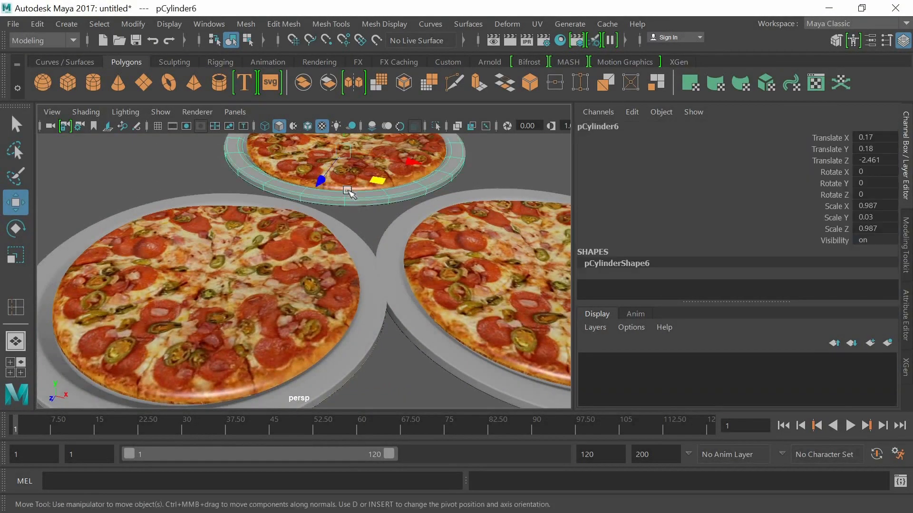
left_click(401, 175)
left_click_drag(389, 176, 275, 143)
left_click(380, 221)
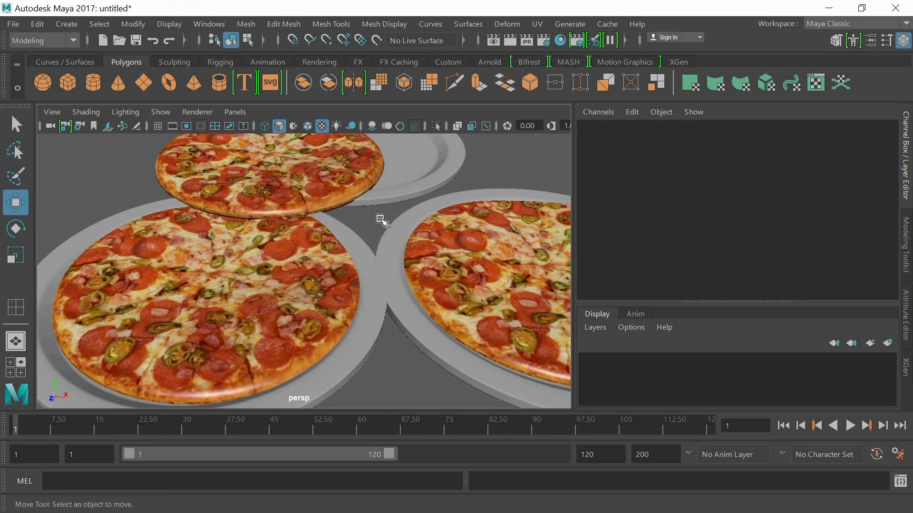
scroll(375, 222, "down", 5)
scroll(387, 245, "up", 2)
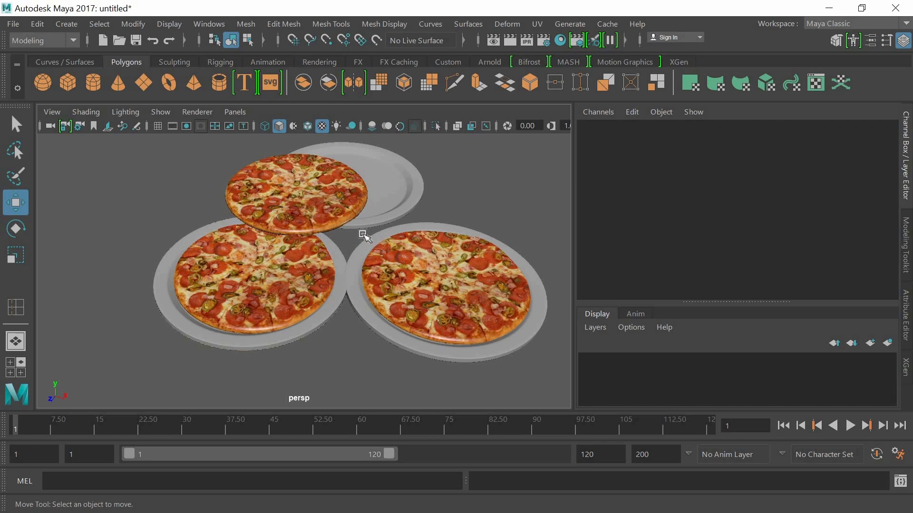
Undo the rear pizza's move and clear the selection.
left_click(329, 224)
key("ctrl+z")
key("ctrl+z")
key("ctrl+z")
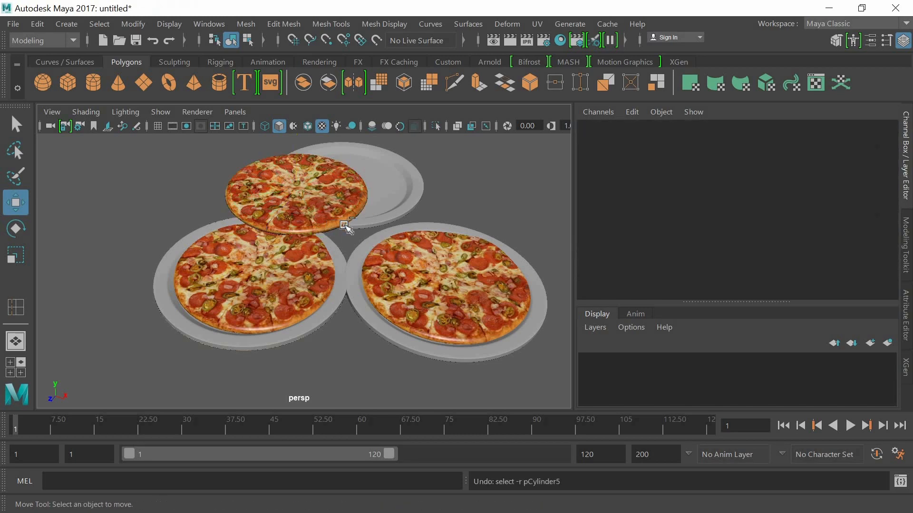
key("ctrl+z")
key("ctrl+z")
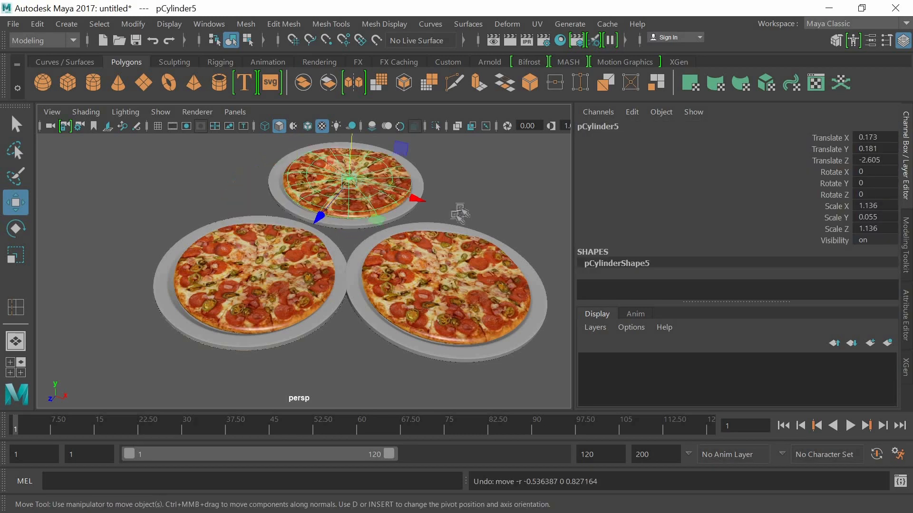
left_click(483, 199)
mouse_move(483, 200)
left_mouse_down("alt")
mouse_move(506, 188)
mouse_move(470, 190)
mouse_move(482, 212)
left_mouse_up("alt")
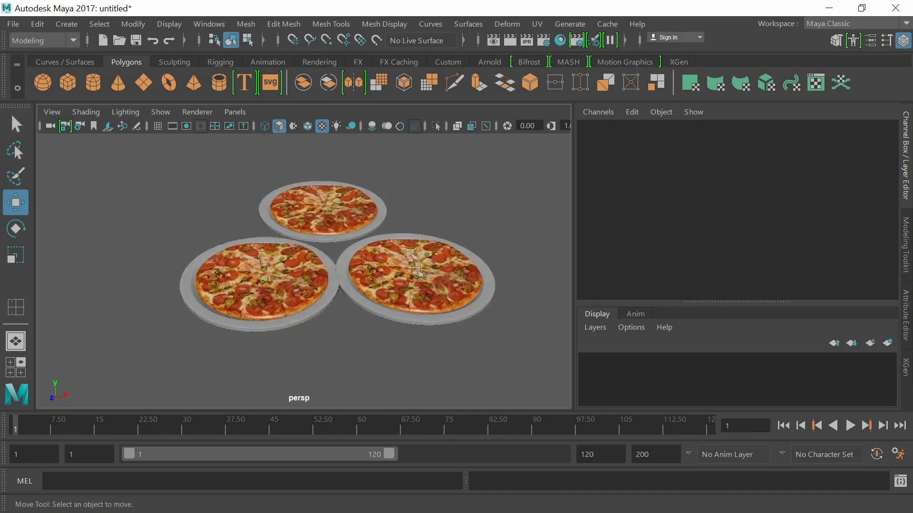
Move the right-hand pizza and its plate a little farther away from the other two, and clear the selection.
left_click(416, 270)
left_click_drag(459, 314, 473, 306)
left_click(431, 371)
scroll(333, 323, "up", 2)
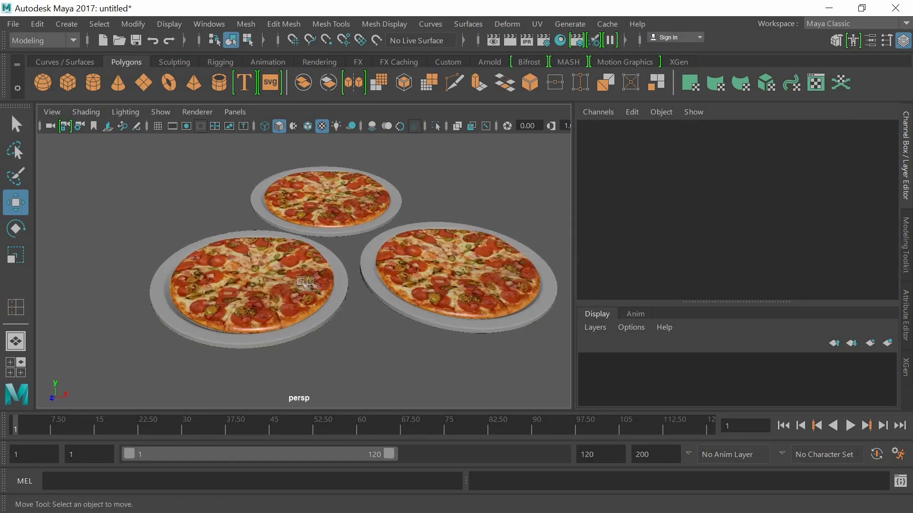
Duplicate the front pizza without its plate, place the copy at about X -2.388, Z -0.74, and clear the selection.
left_click(311, 291)
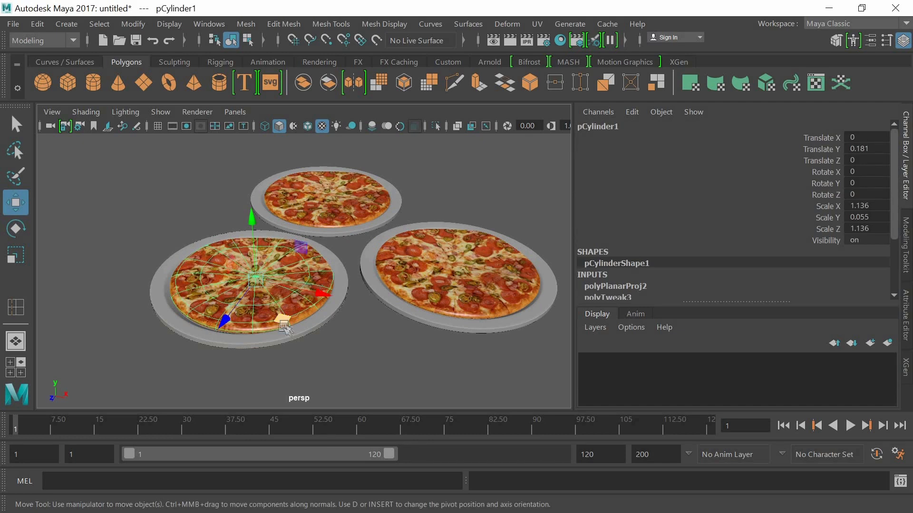
key("ctrl+d")
left_click_drag(281, 322, 118, 200)
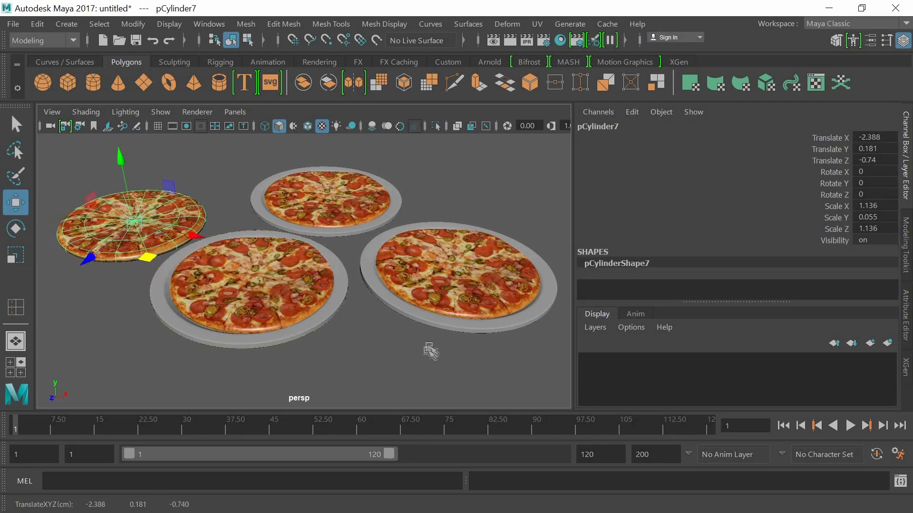
left_click(383, 368)
scroll(375, 346, "up", 2)
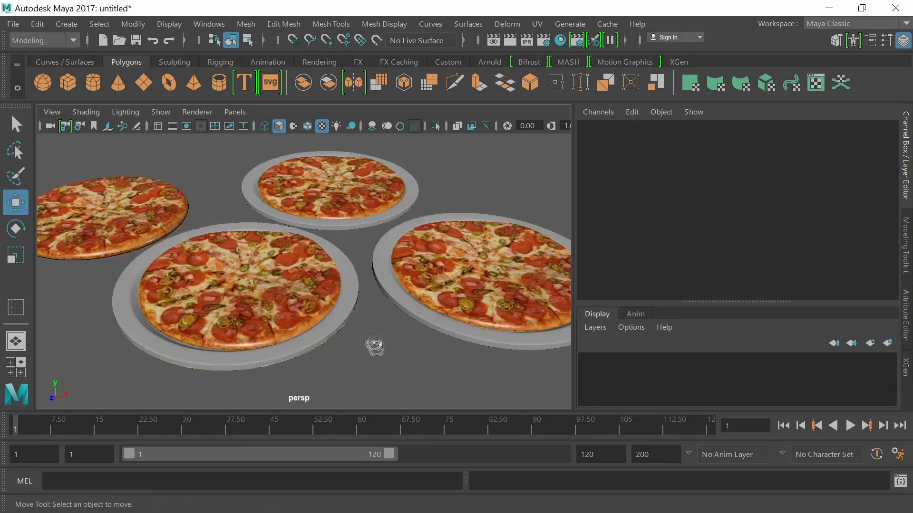
Raise the front pizza to about Y 0.216, shift it to about X -0.105, Z 0.068, and clear the selection.
left_click_drag(376, 346, 292, 275, "alt")
scroll(291, 273, "up", 2)
left_click_drag(252, 209, 253, 197)
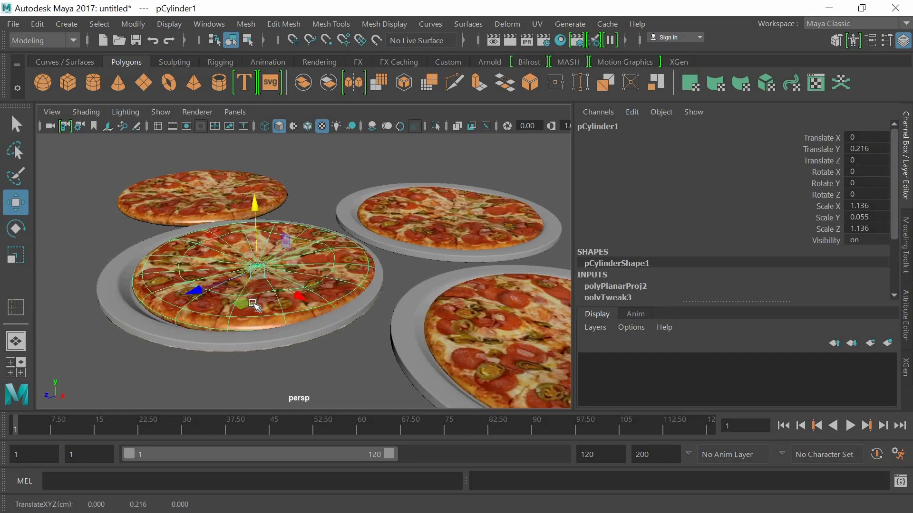
left_click_drag(240, 304, 229, 303)
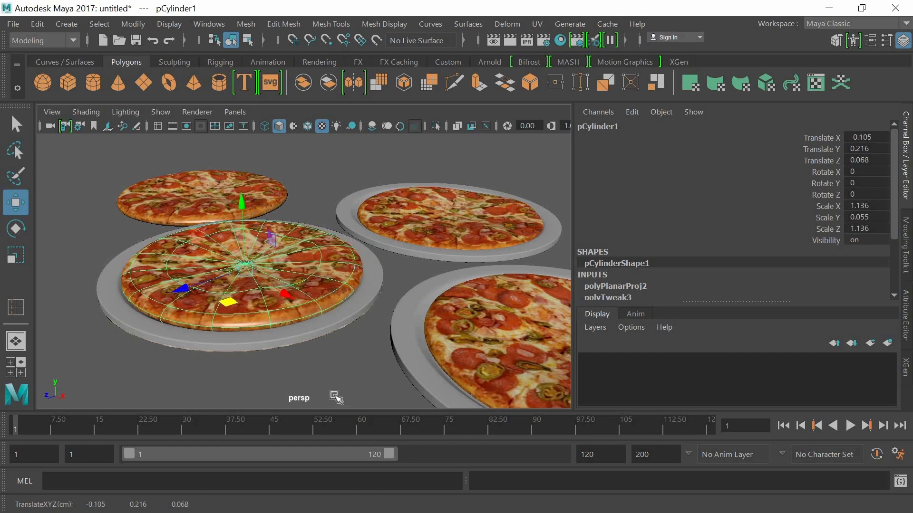
left_click(337, 399)
Reposition the front plate under its pizza at about X -0.057, Z 0.178, and clear the selection.
left_click_drag(332, 369, 274, 333, "alt")
left_click(317, 318)
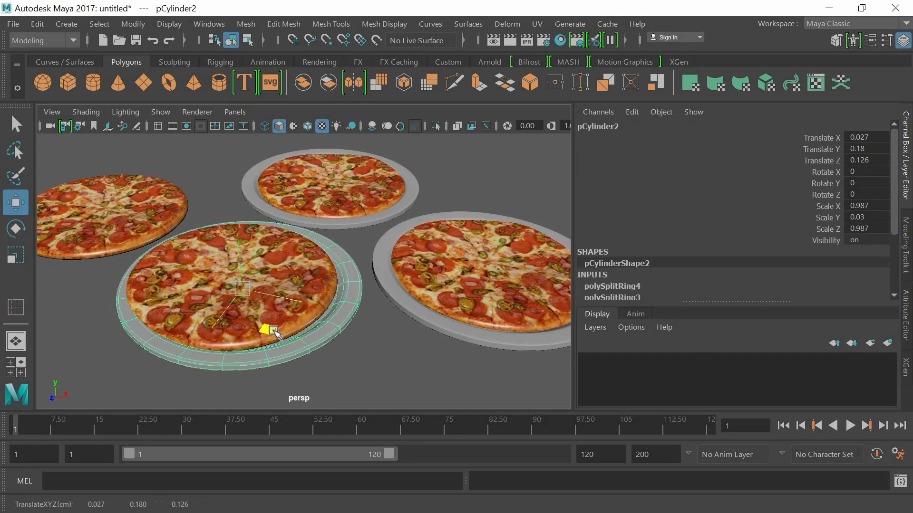
key("ctrl+z")
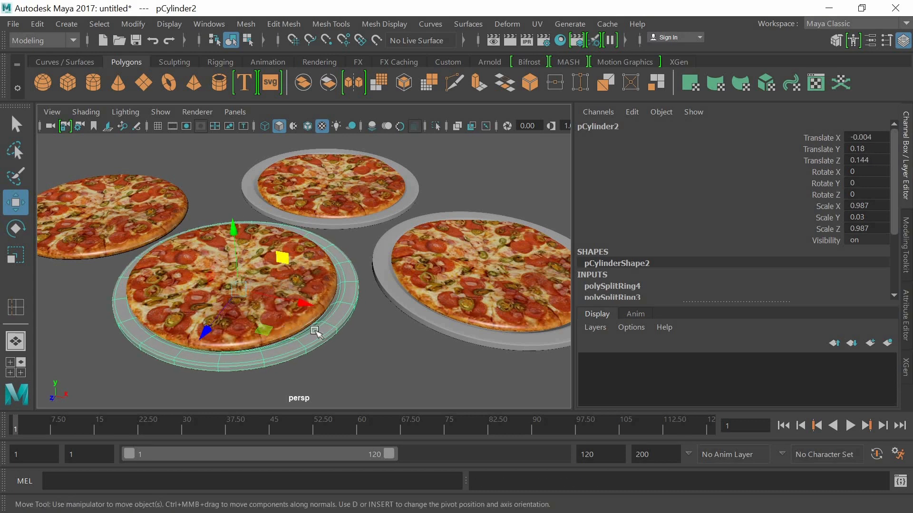
left_click(377, 353)
left_click(267, 315)
left_click_drag(264, 329, 258, 332)
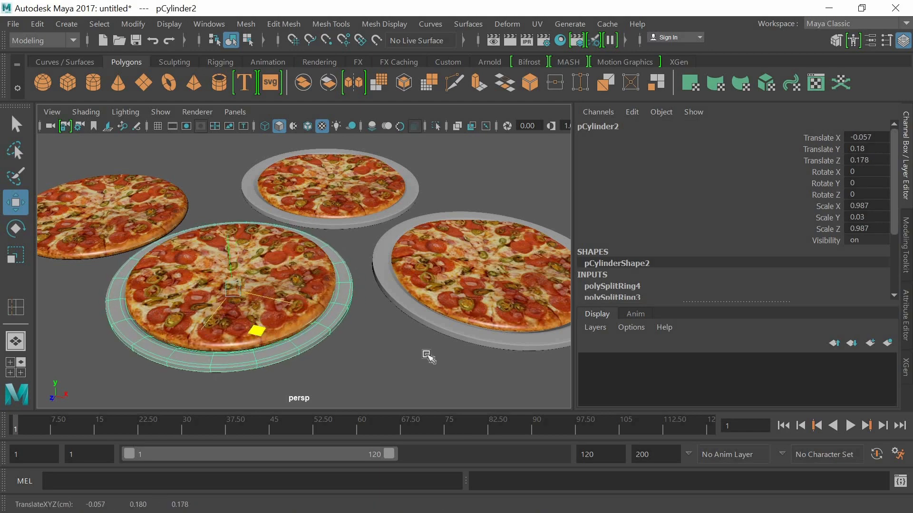
left_click(414, 364)
left_click_drag(369, 328, 330, 260, "alt")
scroll(326, 267, "up", 5)
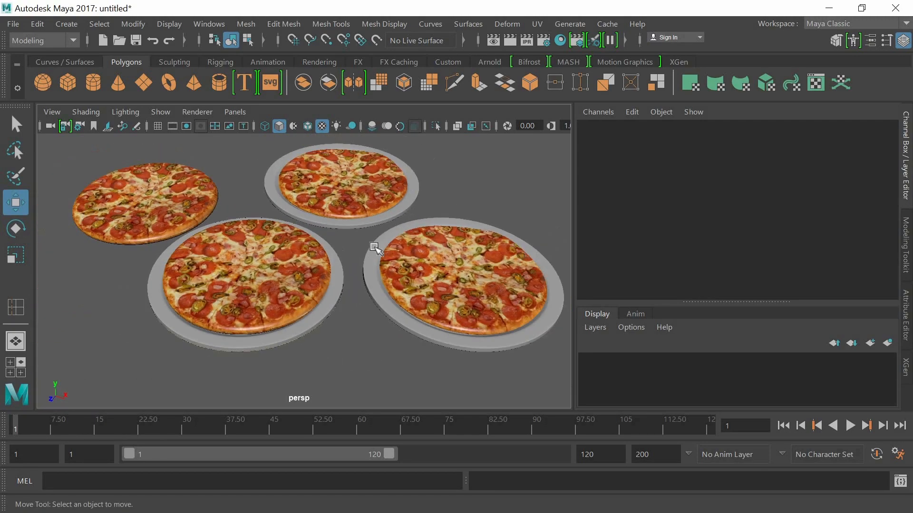
middle_click_drag(374, 248, 373, 281, "alt")
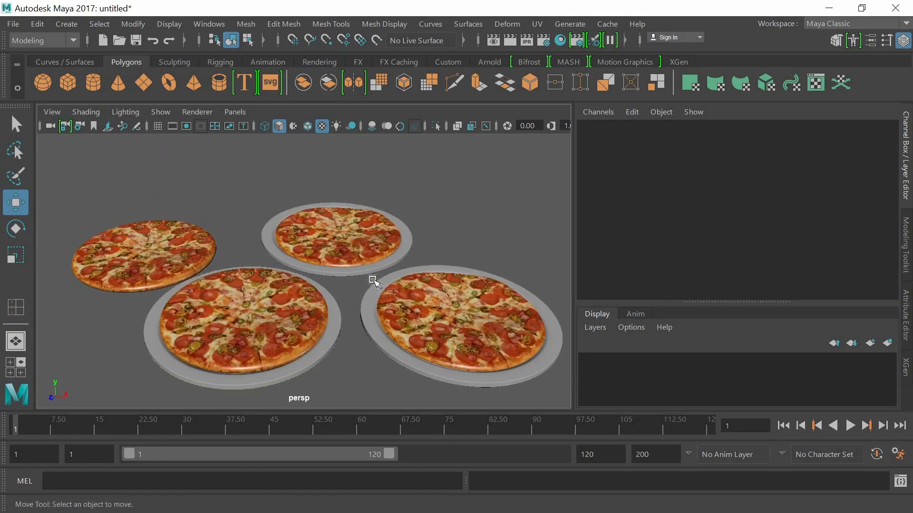